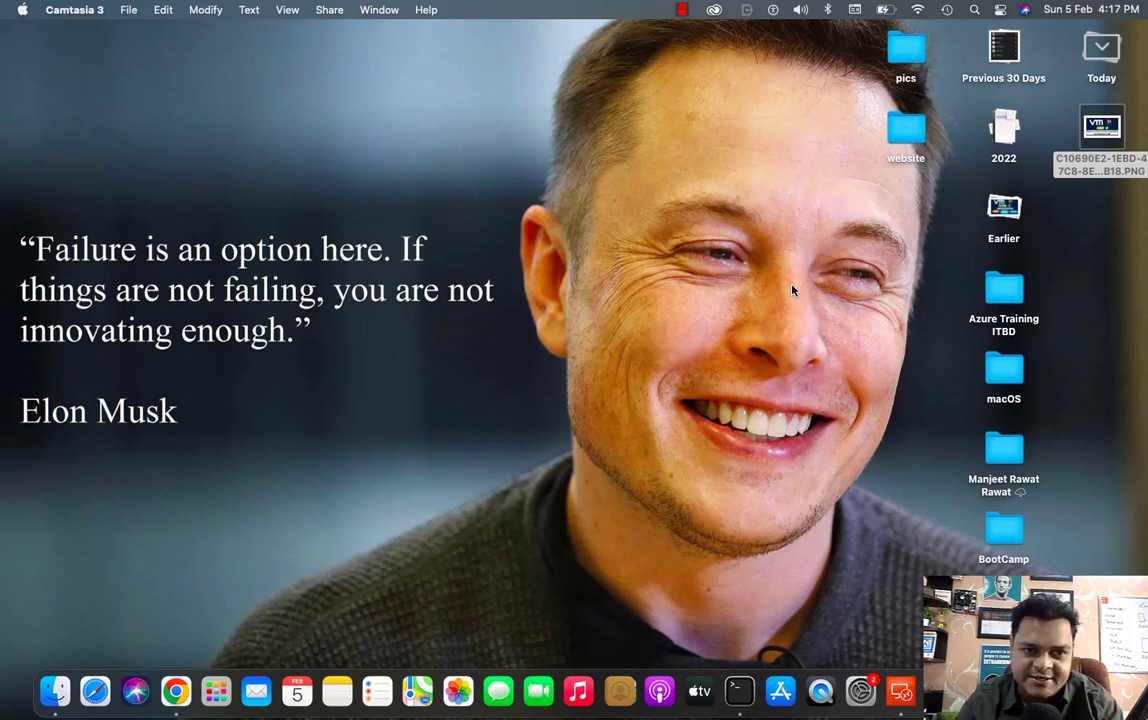
Step: Switch to the OneNote page and handwrite the heading "Azure AD-" in green 0.5 mm pen below the page title
key(ctrl+Right)
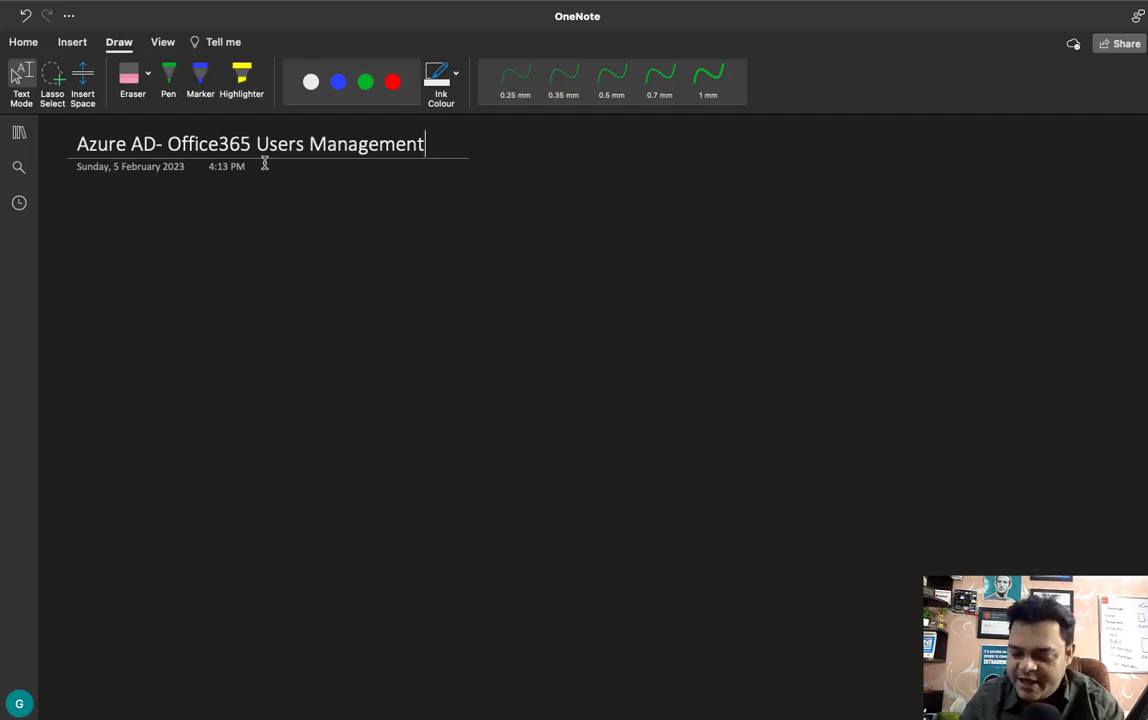
click(400, 86)
click(394, 84)
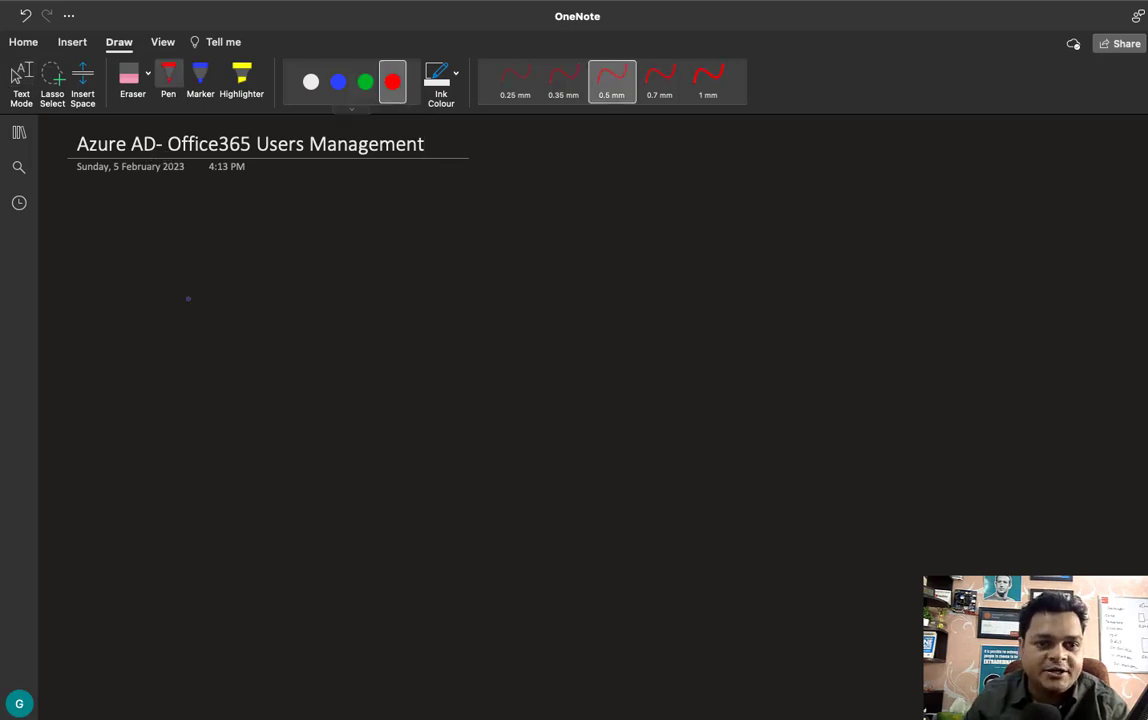
click(366, 78)
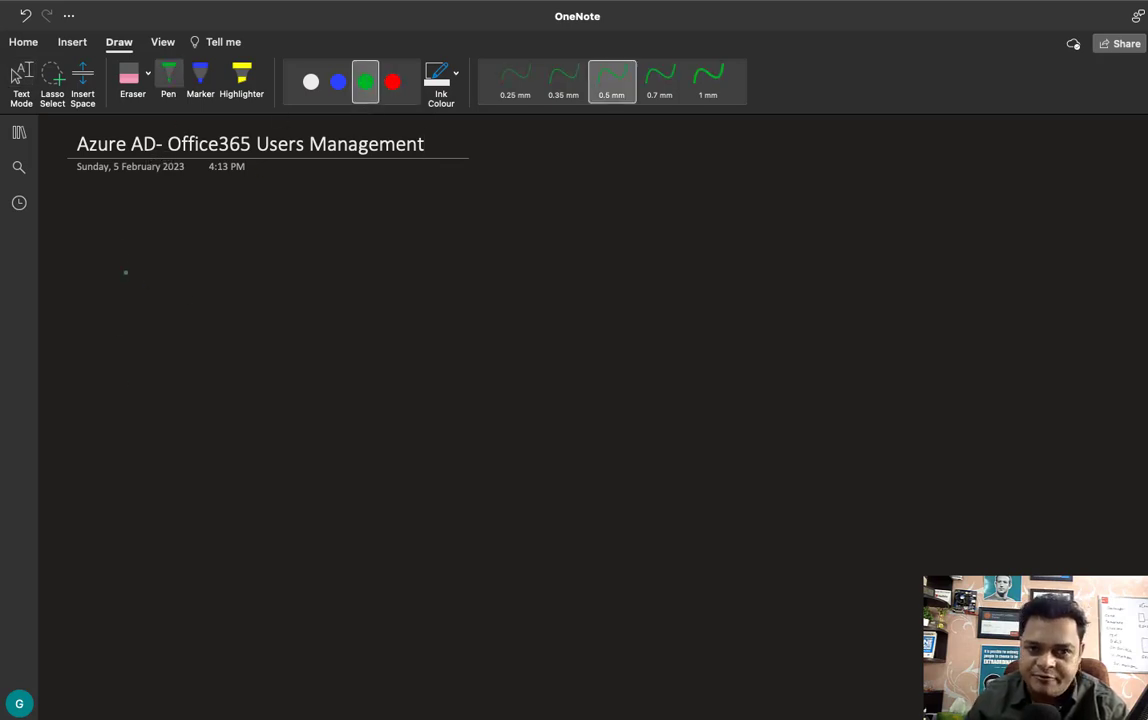
mouse_move(106, 258)
mouse_down()
mouse_move(115, 237)
mouse_move(121, 256)
mouse_up()
mouse_move(108, 249)
mouse_down()
mouse_move(141, 256)
mouse_move(220, 238)
mouse_move(231, 262)
mouse_up()
drag(214, 253, 242, 262)
mouse_move(242, 240)
mouse_down()
mouse_move(244, 262)
mouse_move(279, 251)
mouse_up()
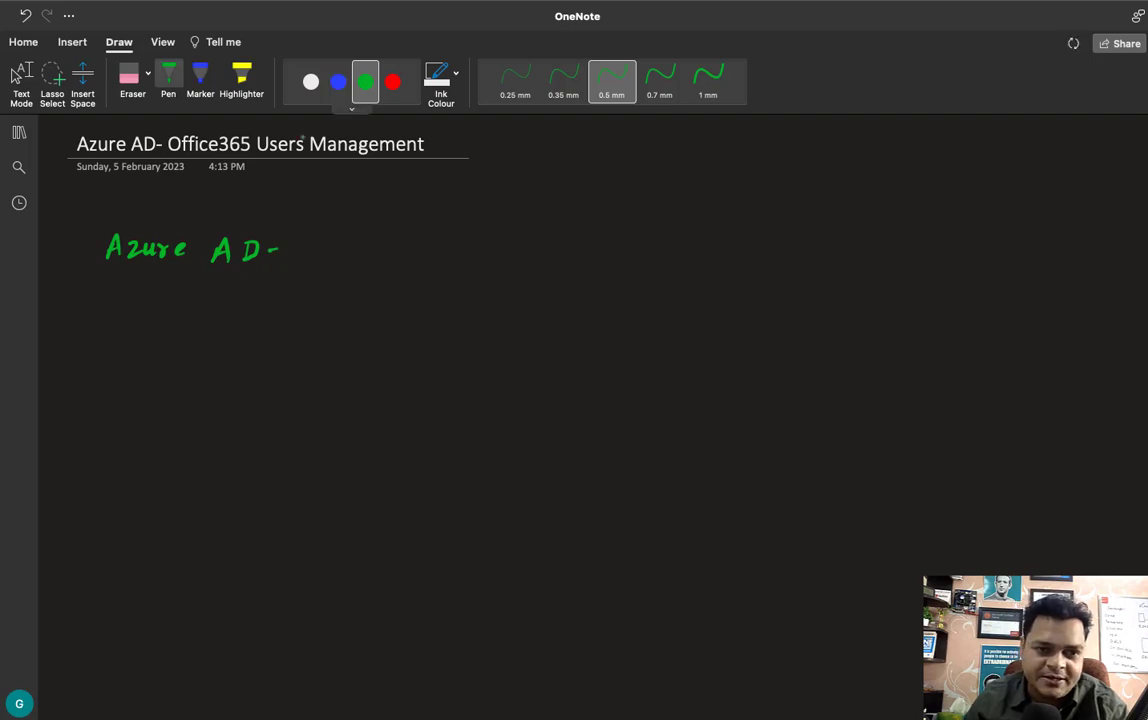
Step: Handwrite the first three numbered list items under the heading: "1- User", "2. Guest" and "3- Bulk users."
drag(107, 321, 104, 345)
drag(115, 333, 214, 326)
mouse_move(88, 384)
mouse_down()
mouse_move(108, 404)
mouse_move(200, 396)
mouse_move(212, 382)
mouse_up()
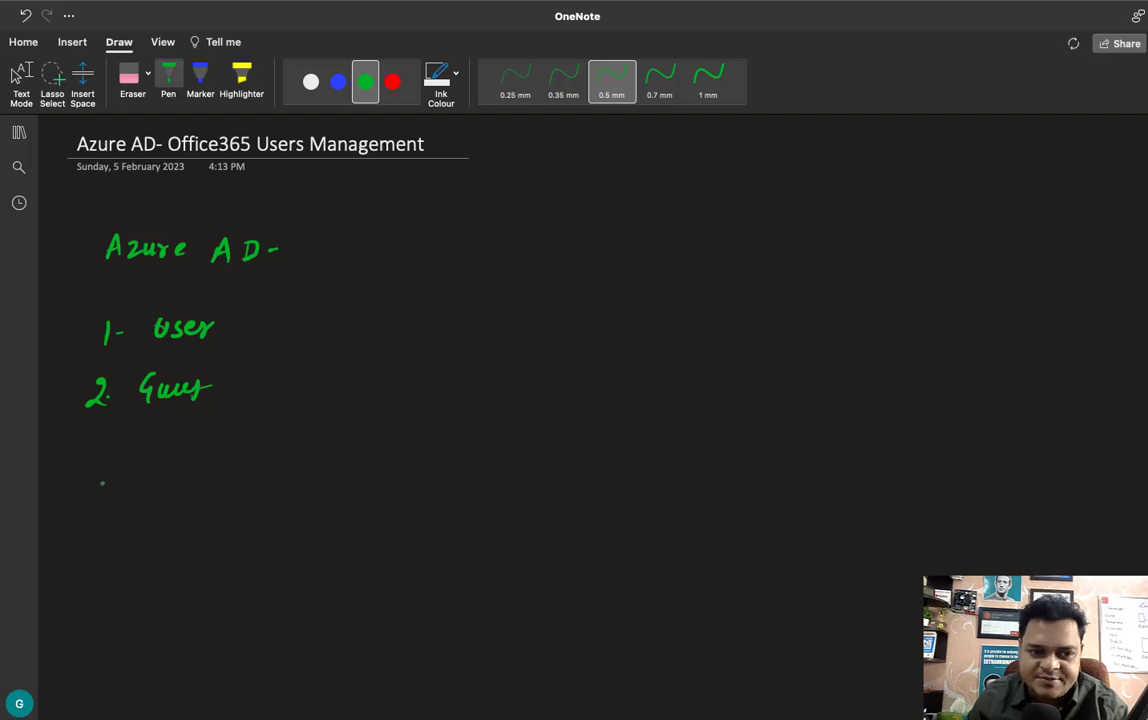
mouse_move(88, 446)
mouse_down()
mouse_move(85, 467)
mouse_move(108, 456)
mouse_move(144, 470)
mouse_move(158, 455)
mouse_move(145, 469)
mouse_move(256, 457)
mouse_move(266, 473)
mouse_move(346, 465)
mouse_move(333, 478)
mouse_up()
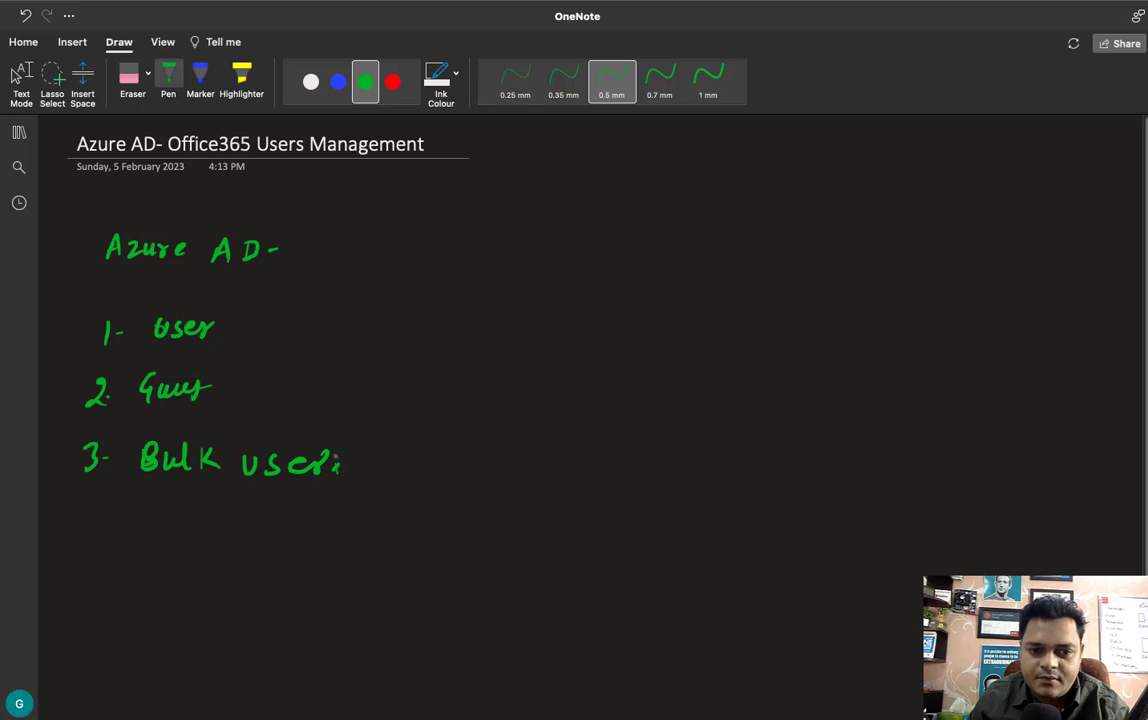
click(352, 466)
Step: Handwrite list items "4- MFA" and "5- SSPR" below the bulk users item
drag(88, 513, 96, 540)
mouse_move(106, 530)
mouse_down()
mouse_move(149, 521)
mouse_move(171, 541)
mouse_move(201, 520)
mouse_up()
drag(189, 530, 235, 533)
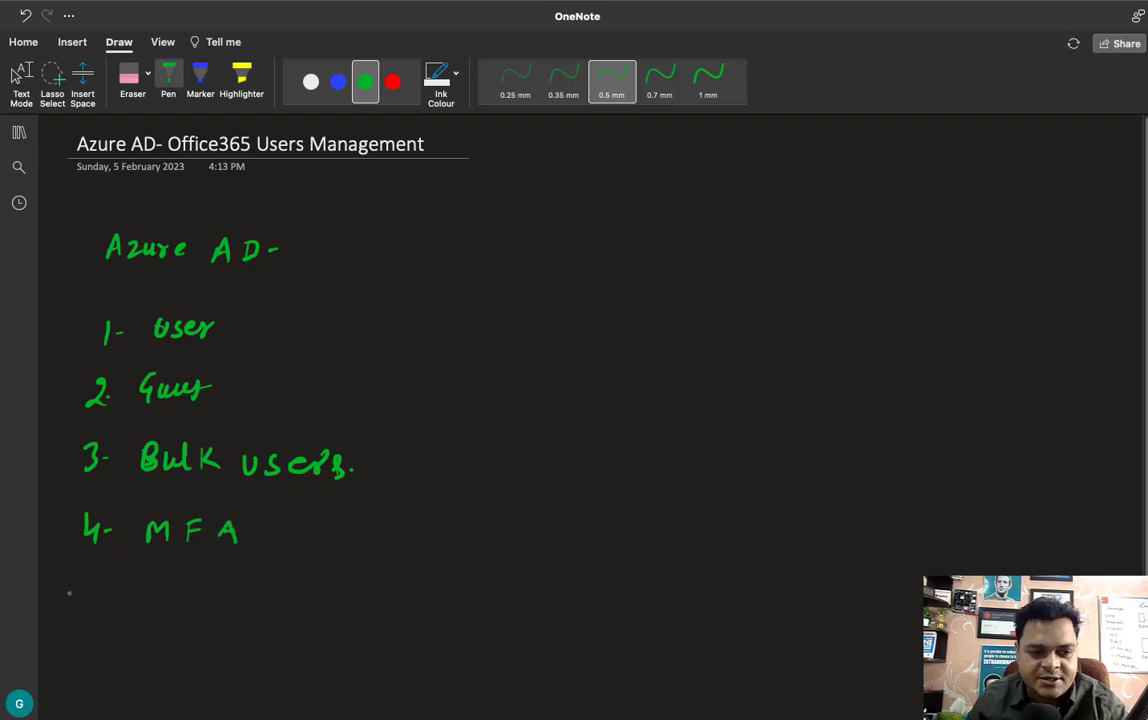
mouse_move(87, 582)
mouse_down()
mouse_move(81, 598)
mouse_move(98, 580)
mouse_move(153, 587)
mouse_move(149, 598)
mouse_up()
mouse_move(183, 579)
mouse_down()
mouse_move(170, 598)
mouse_move(198, 603)
mouse_up()
mouse_move(198, 580)
mouse_down()
mouse_move(201, 592)
mouse_move(223, 586)
mouse_move(225, 603)
mouse_up()
drag(223, 577, 241, 601)
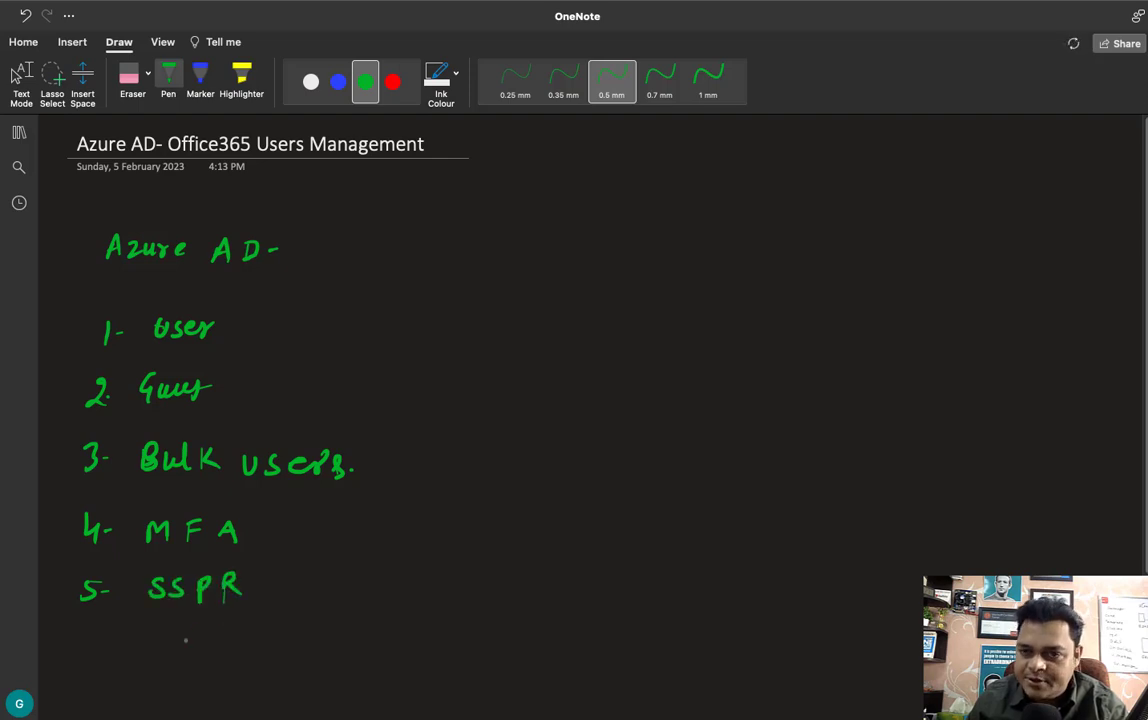
Step: Handwrite list item "6- Custom Domain" below the SSPR item
mouse_move(93, 628)
mouse_down()
mouse_move(89, 640)
mouse_move(190, 650)
mouse_up()
drag(180, 636, 403, 656)
click(268, 647)
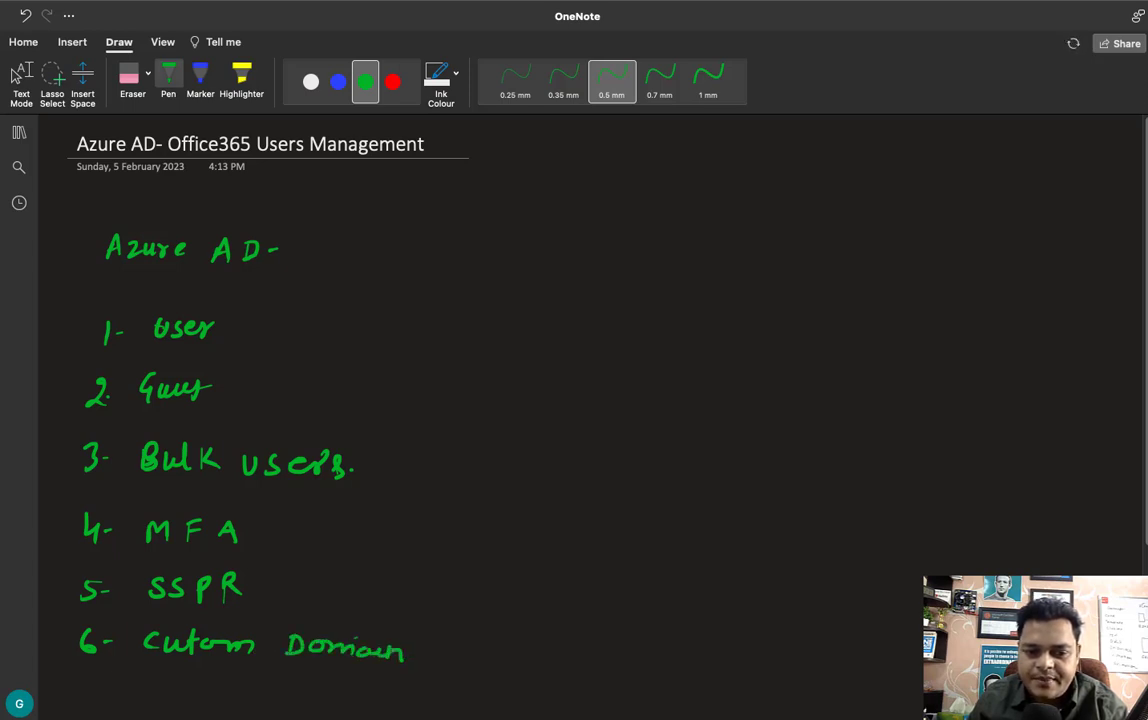
Step: Handwrite list item "7- Hybrid — (Connect to on-prem - AD)" below the custom domain item
scroll(666, 598, down, 2)
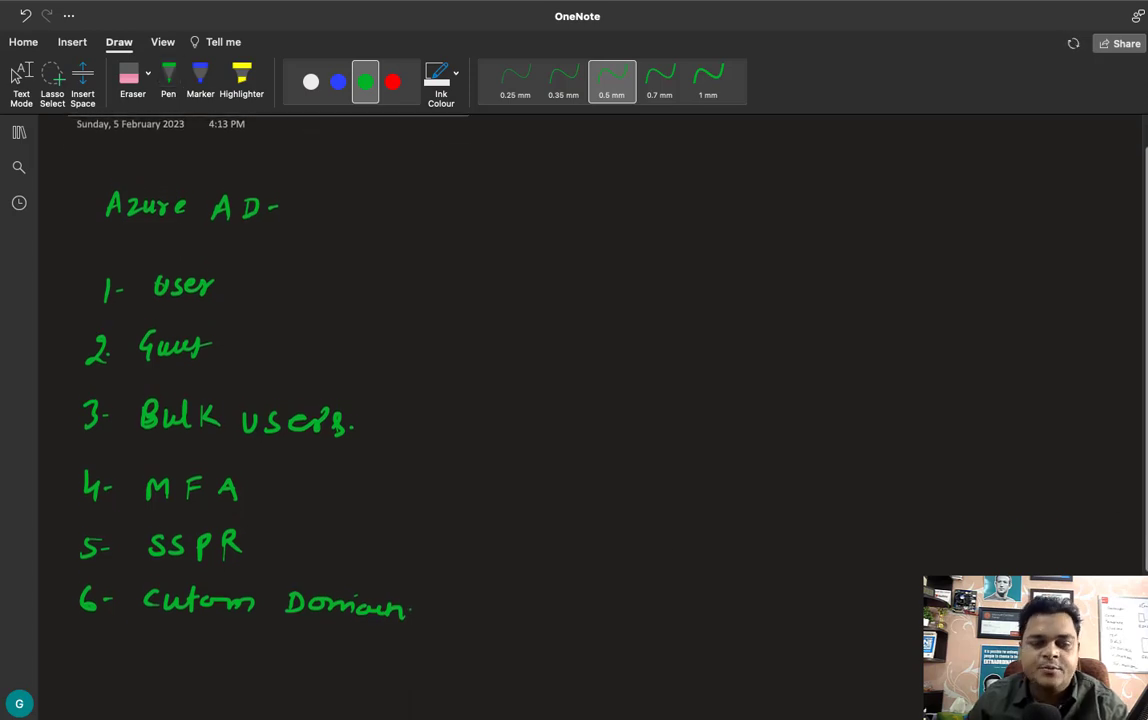
key(Escape)
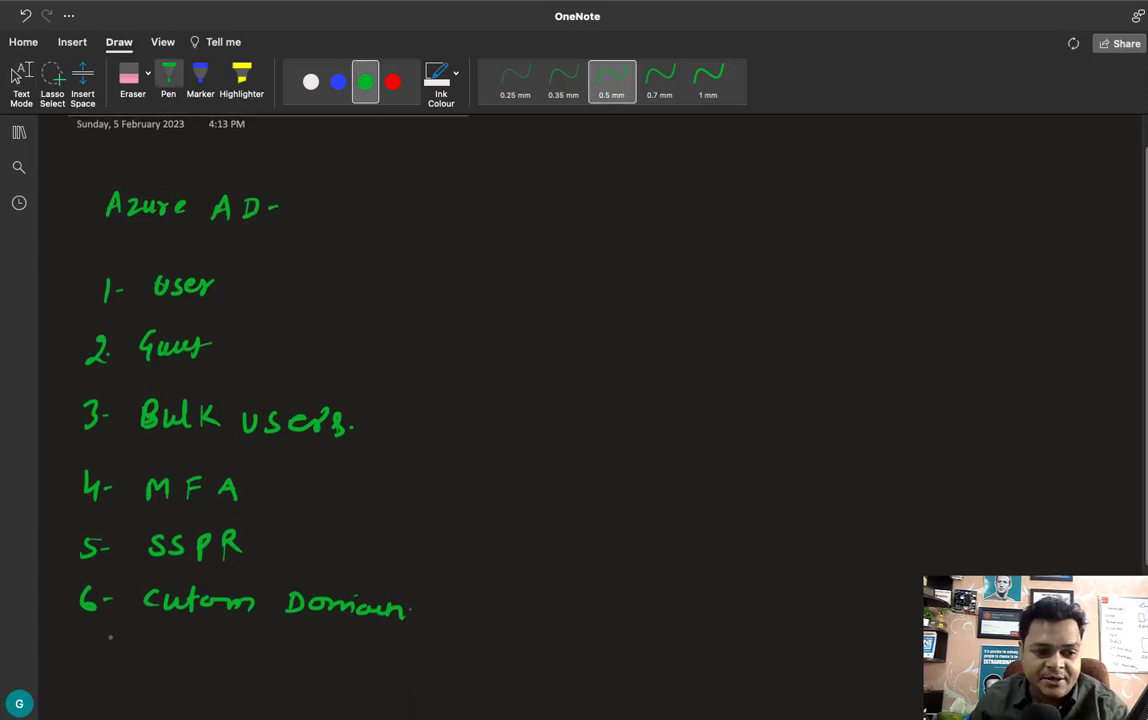
drag(76, 650, 85, 670)
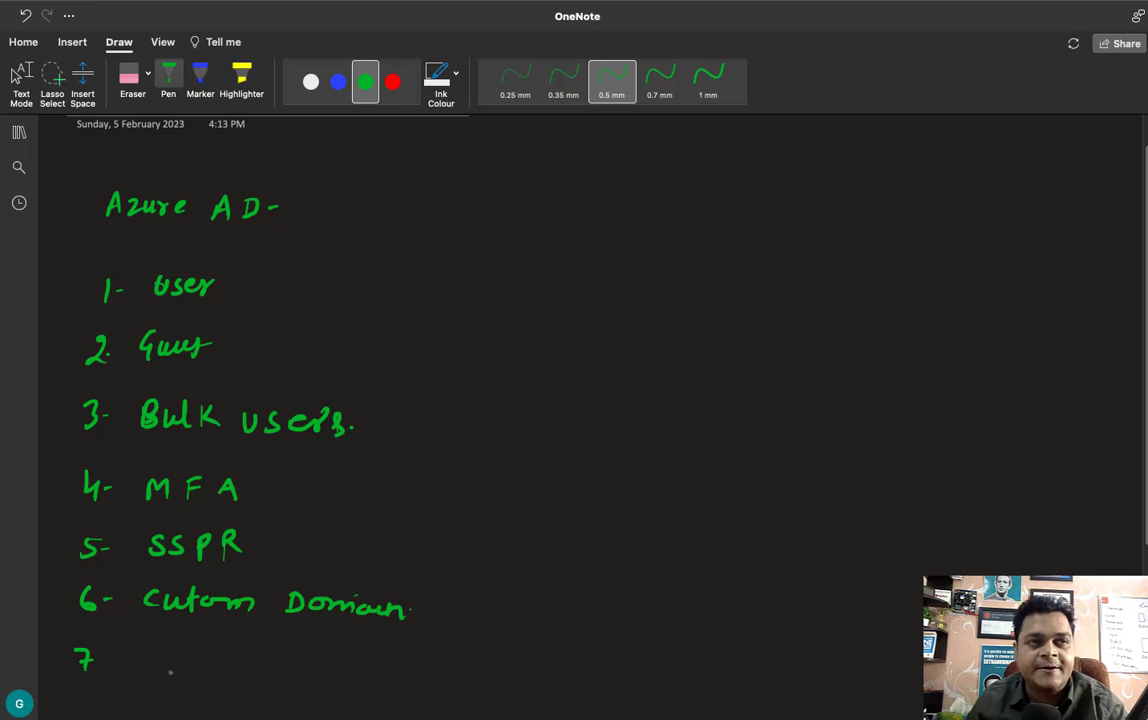
drag(98, 660, 160, 669)
drag(159, 660, 173, 659)
mouse_move(173, 650)
mouse_down()
mouse_move(174, 669)
mouse_move(212, 672)
mouse_move(222, 660)
mouse_move(226, 674)
mouse_up()
mouse_move(238, 650)
mouse_down()
mouse_move(234, 674)
mouse_move(333, 663)
mouse_move(428, 674)
mouse_move(440, 662)
mouse_move(576, 676)
mouse_up()
drag(568, 665, 645, 668)
drag(656, 664, 696, 675)
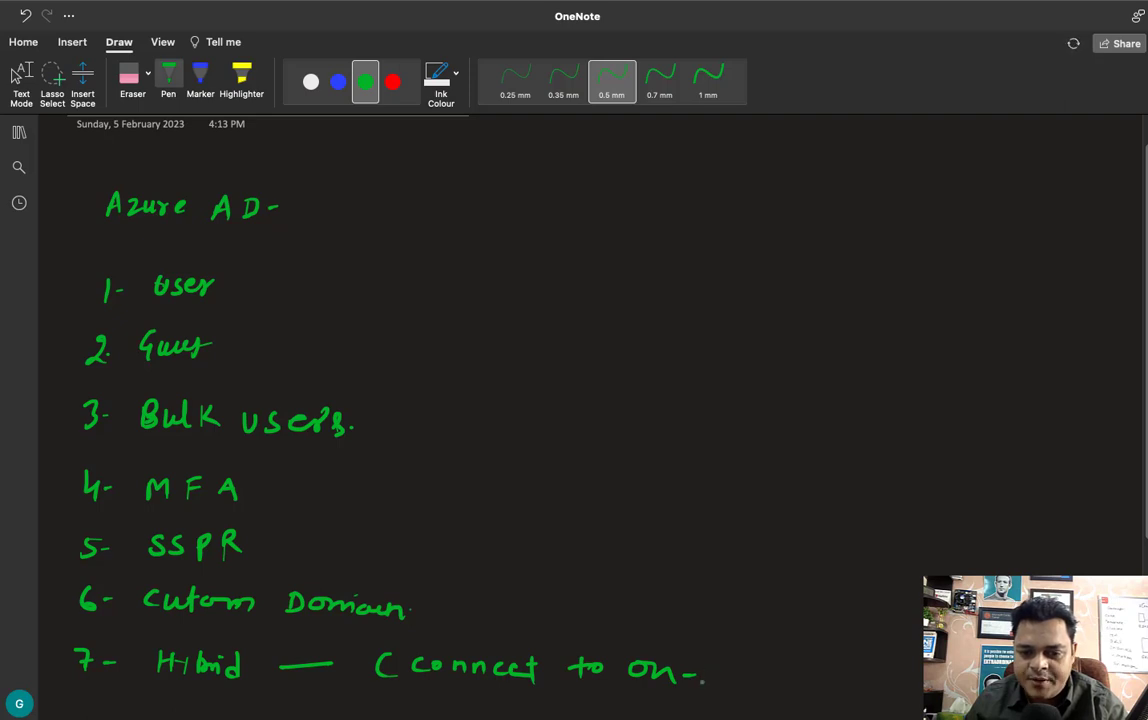
mouse_move(703, 664)
mouse_down()
mouse_move(707, 677)
mouse_move(730, 668)
mouse_move(770, 679)
mouse_move(826, 657)
mouse_move(834, 688)
mouse_move(831, 676)
mouse_move(882, 690)
mouse_up()
click(813, 672)
click(849, 664)
click(849, 674)
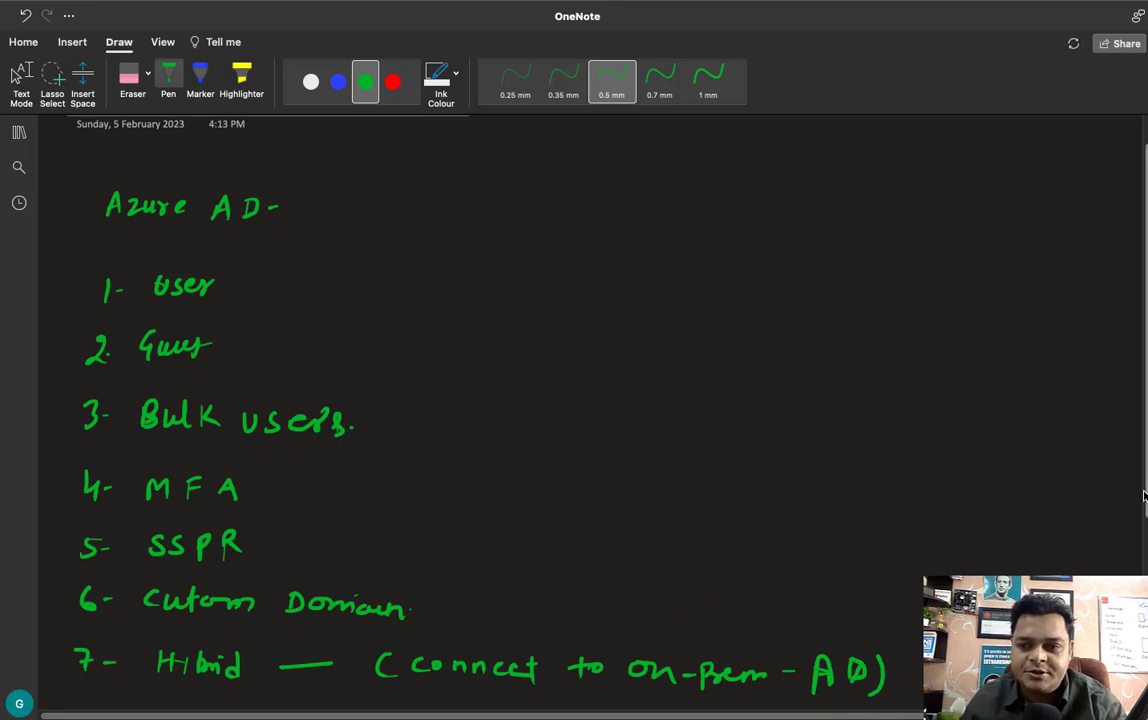
Step: Draw a red pen box around the handwritten "Azure AD-" heading
scroll(662, 546, down, 1)
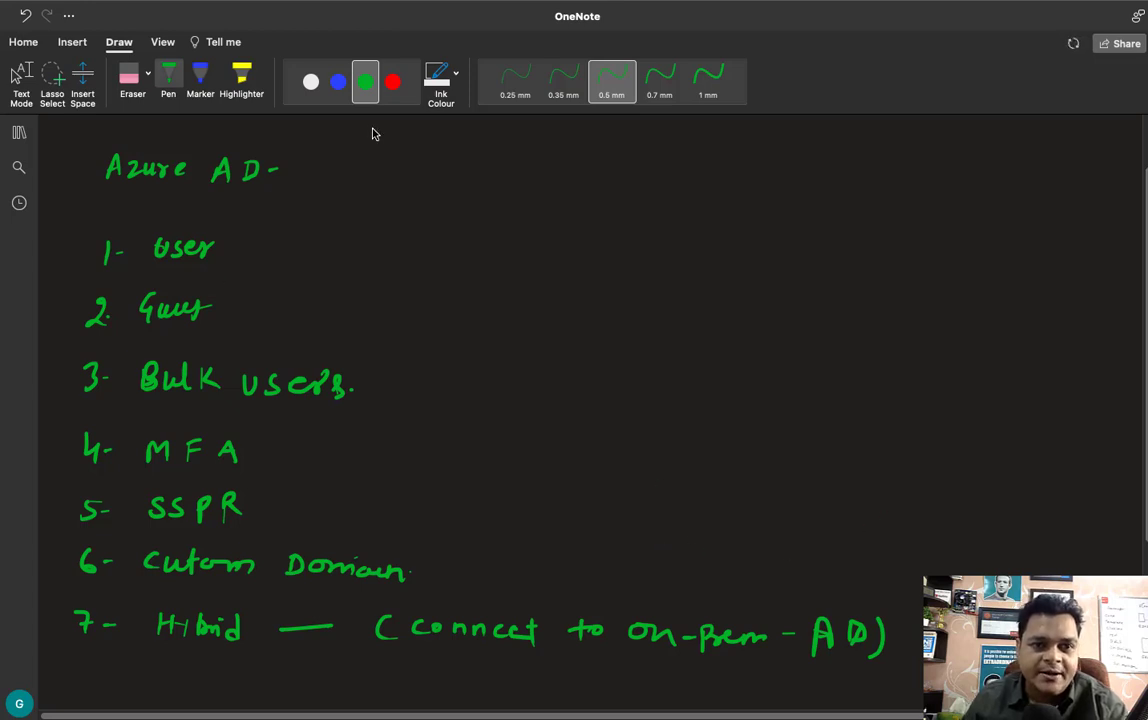
click(392, 81)
drag(101, 157, 101, 198)
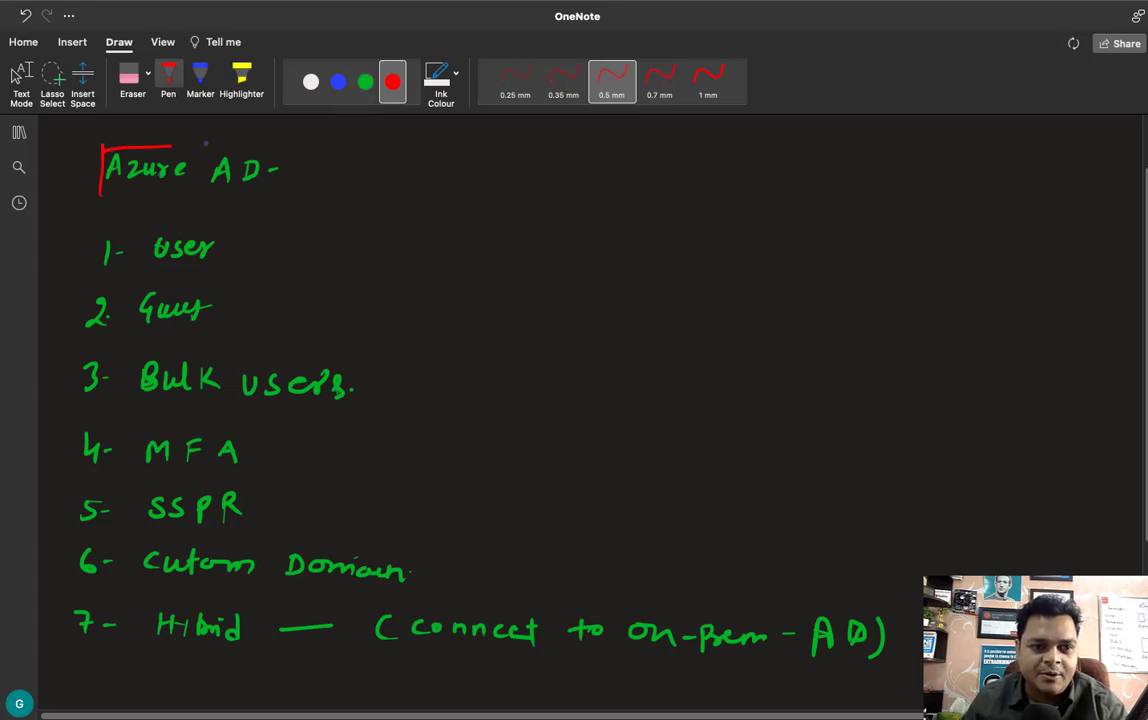
mouse_move(309, 145)
mouse_down()
mouse_move(309, 170)
mouse_move(95, 200)
mouse_up()
drag(103, 149, 309, 144)
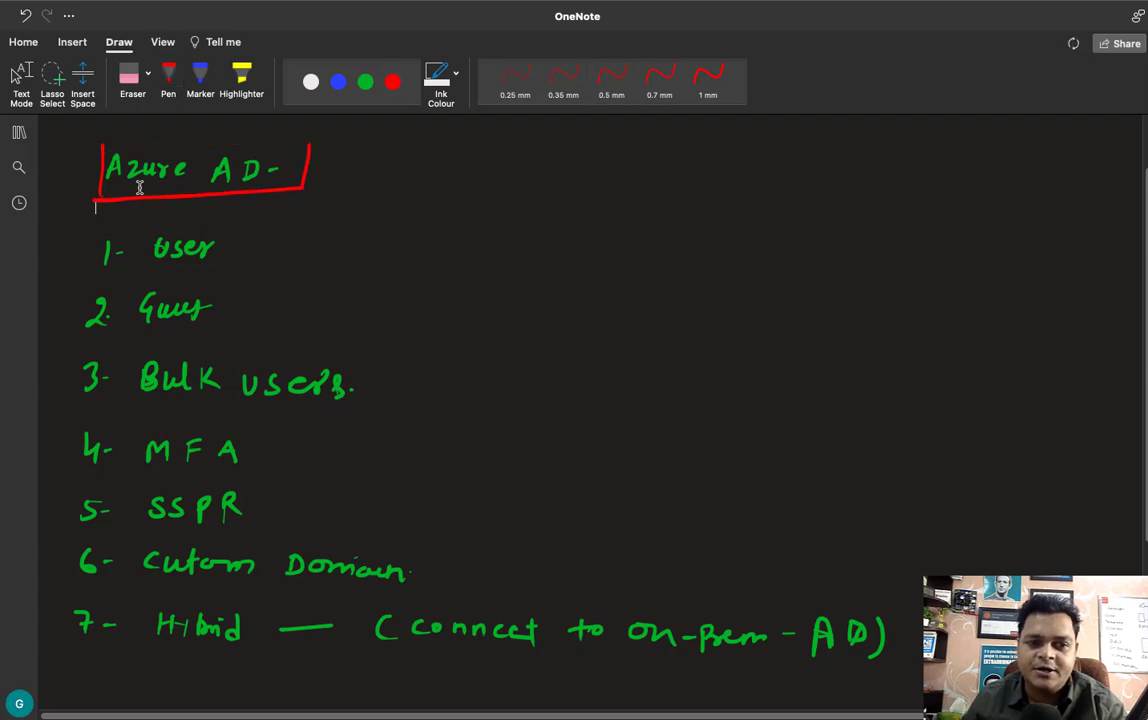
key(Escape)
scroll(139, 187, up, 2)
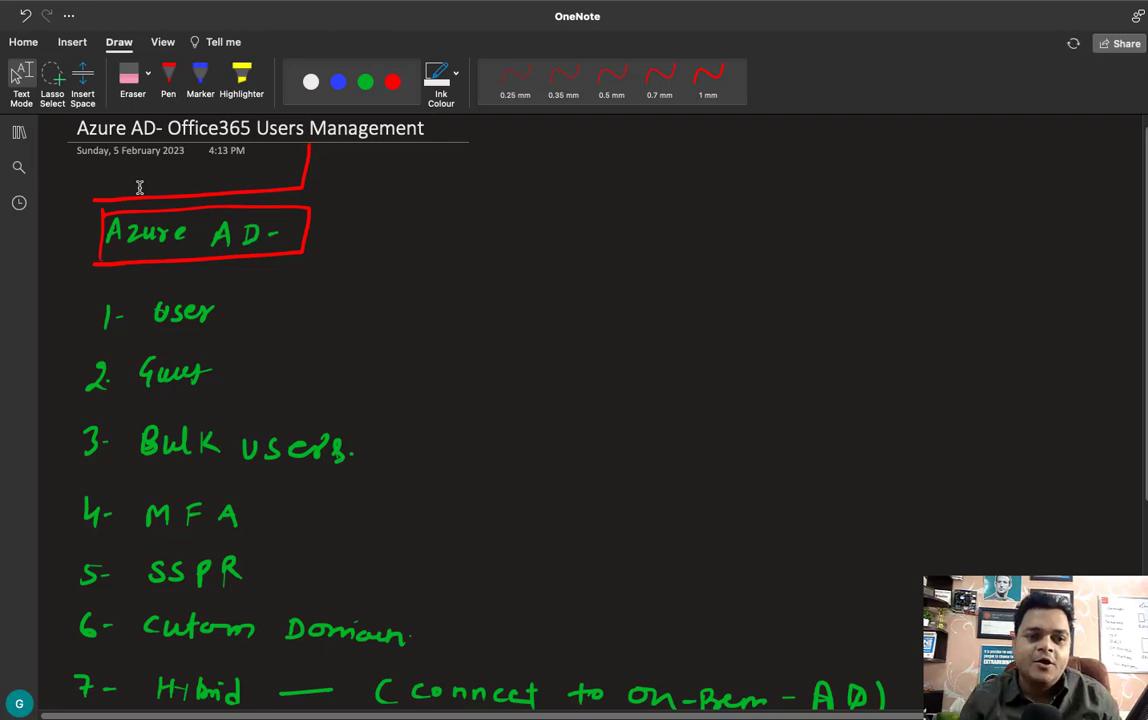
scroll(139, 187, up, 1)
scroll(139, 187, down, 10)
scroll(139, 187, up, 7)
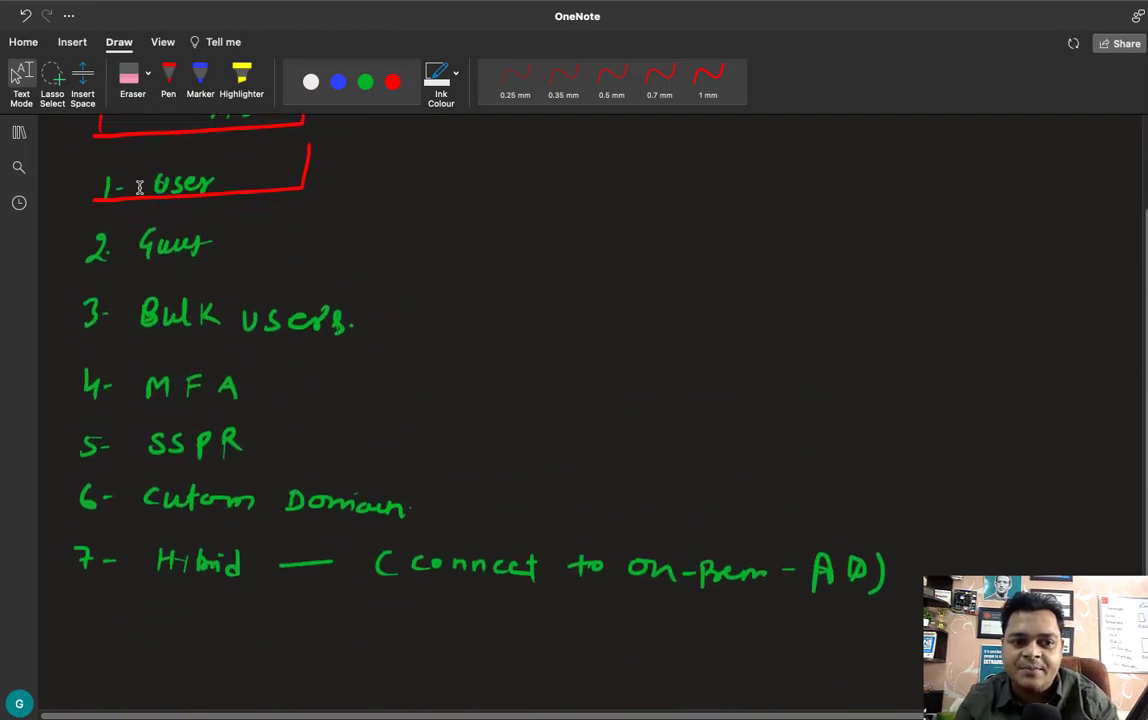
scroll(139, 187, up, 2)
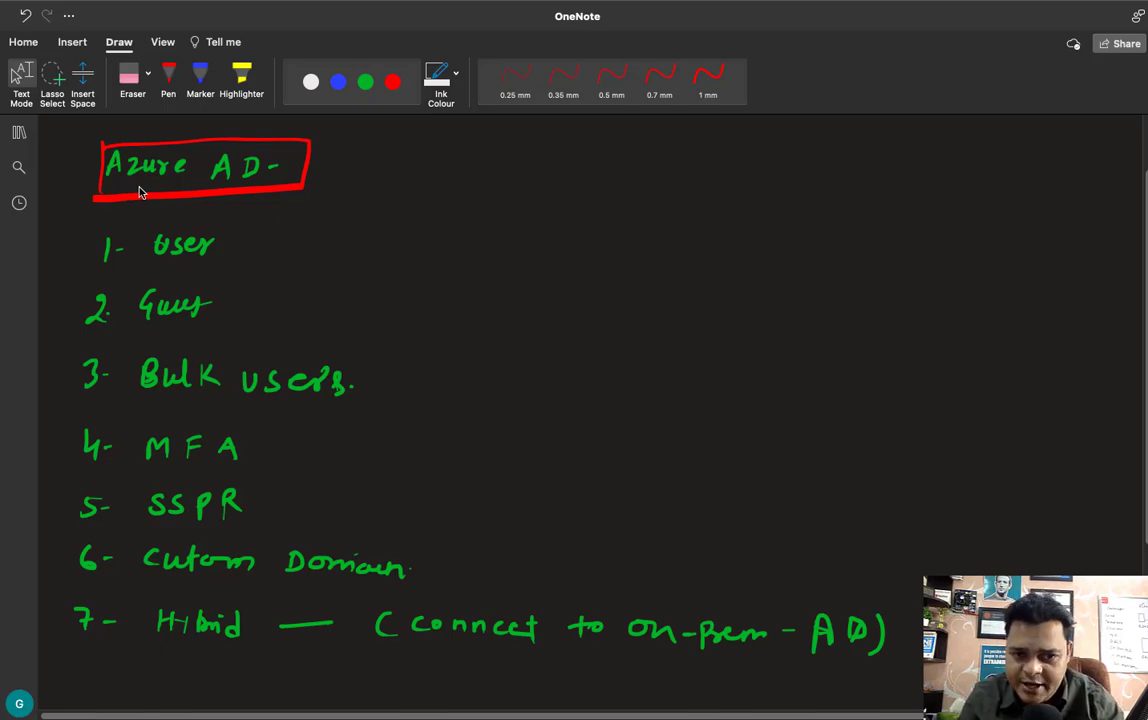
Step: Return to the desktop and open Google Chrome in full screen
key(ctrl+Left)
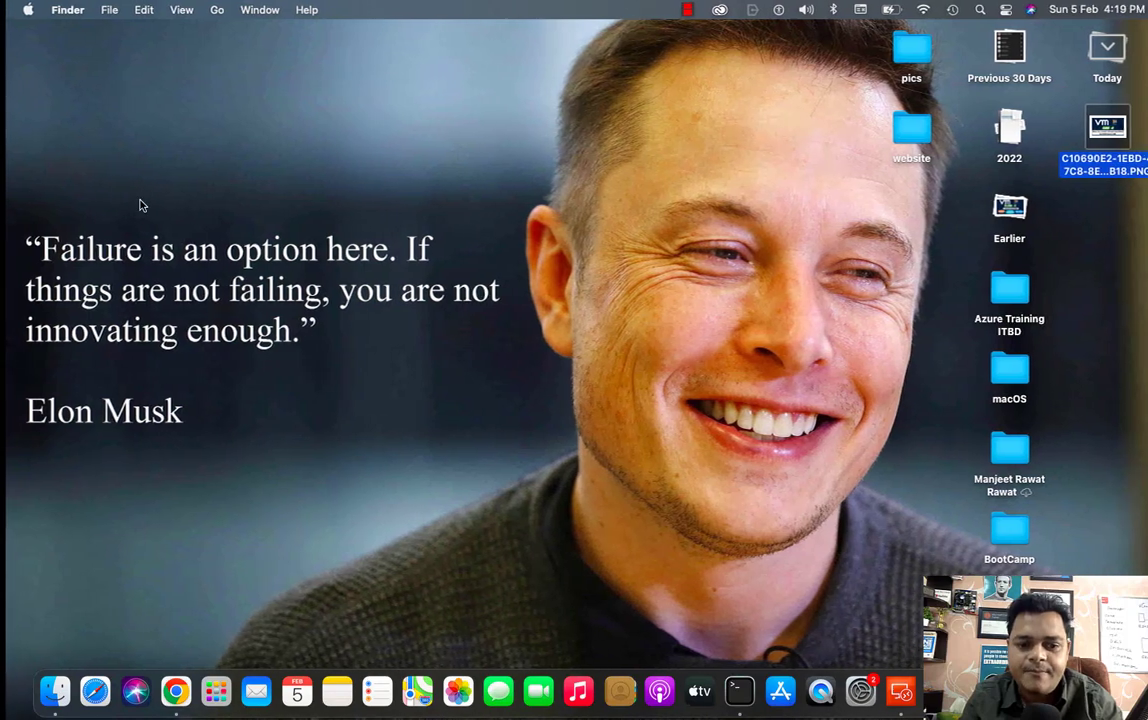
click(175, 692)
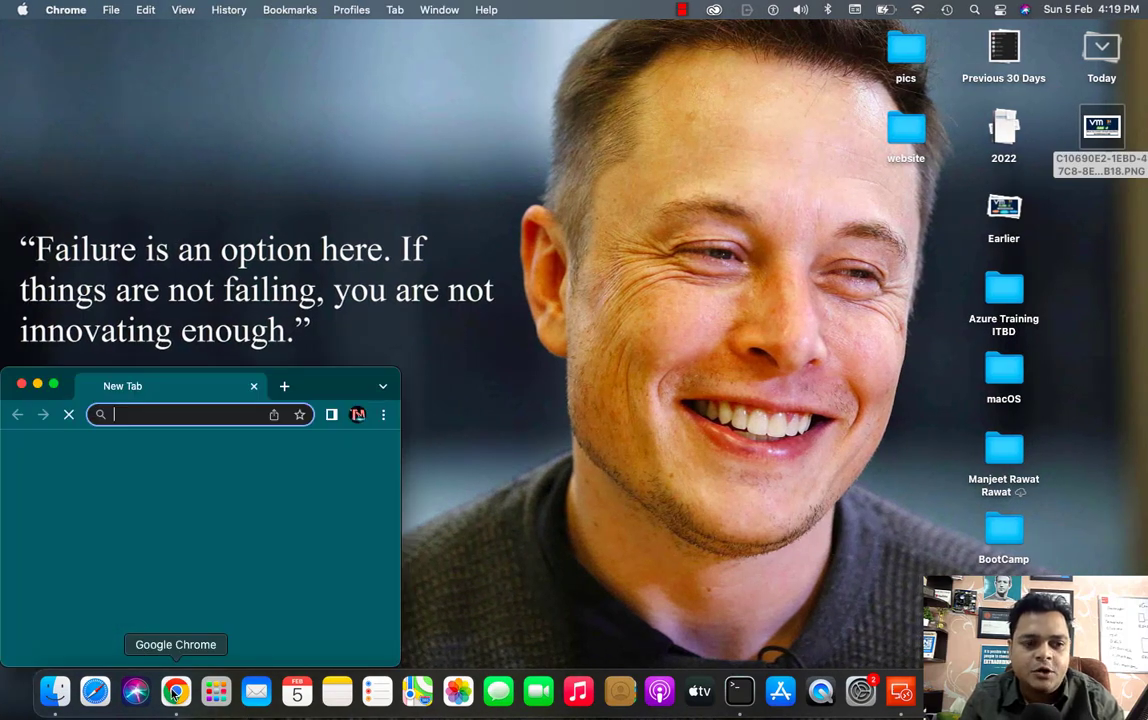
key(ctrl+super+f)
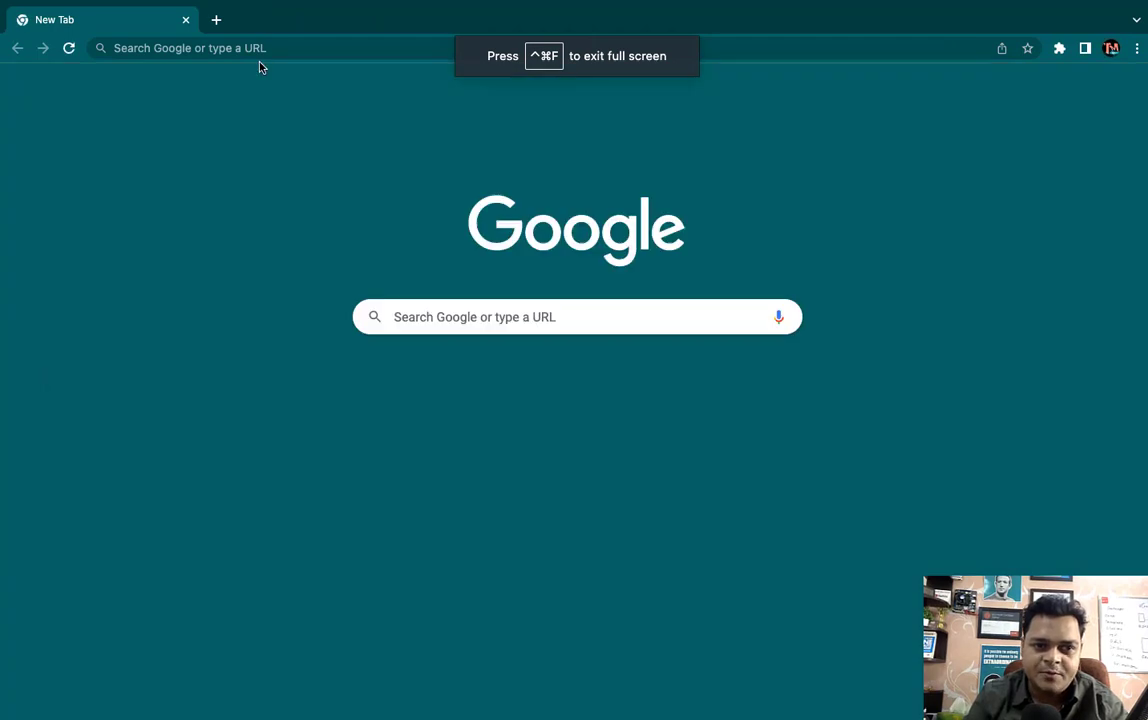
Step: Go to portal.office.com in the browser
click(262, 48)
text(off)
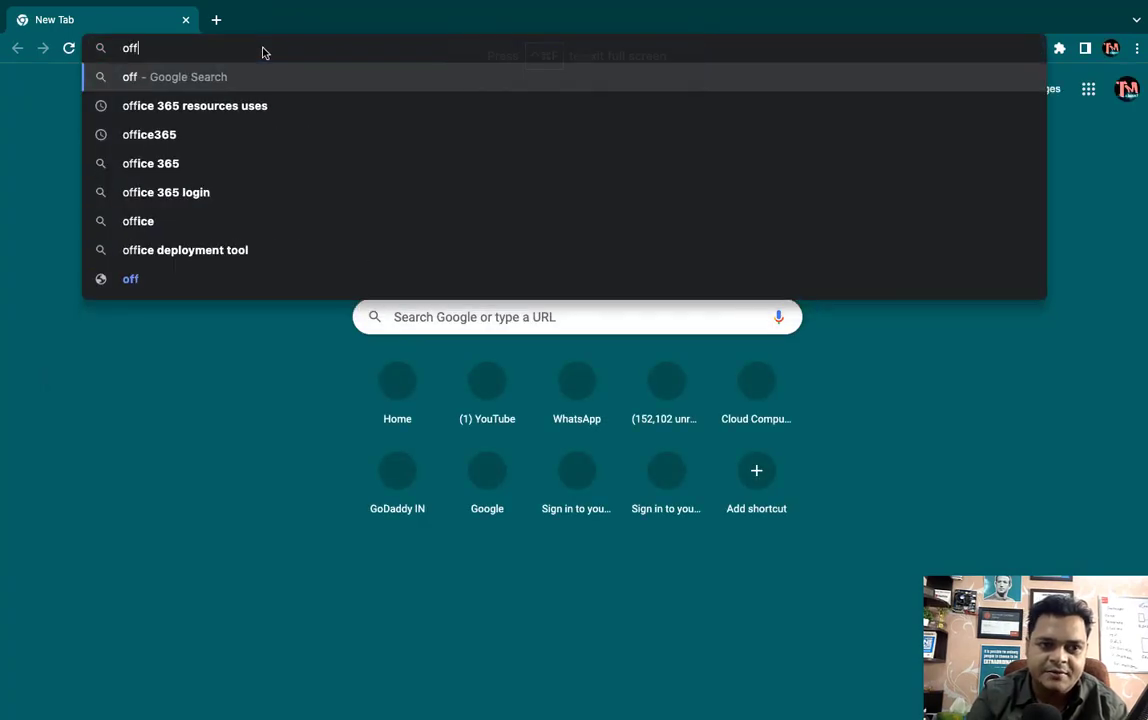
key(Escape)
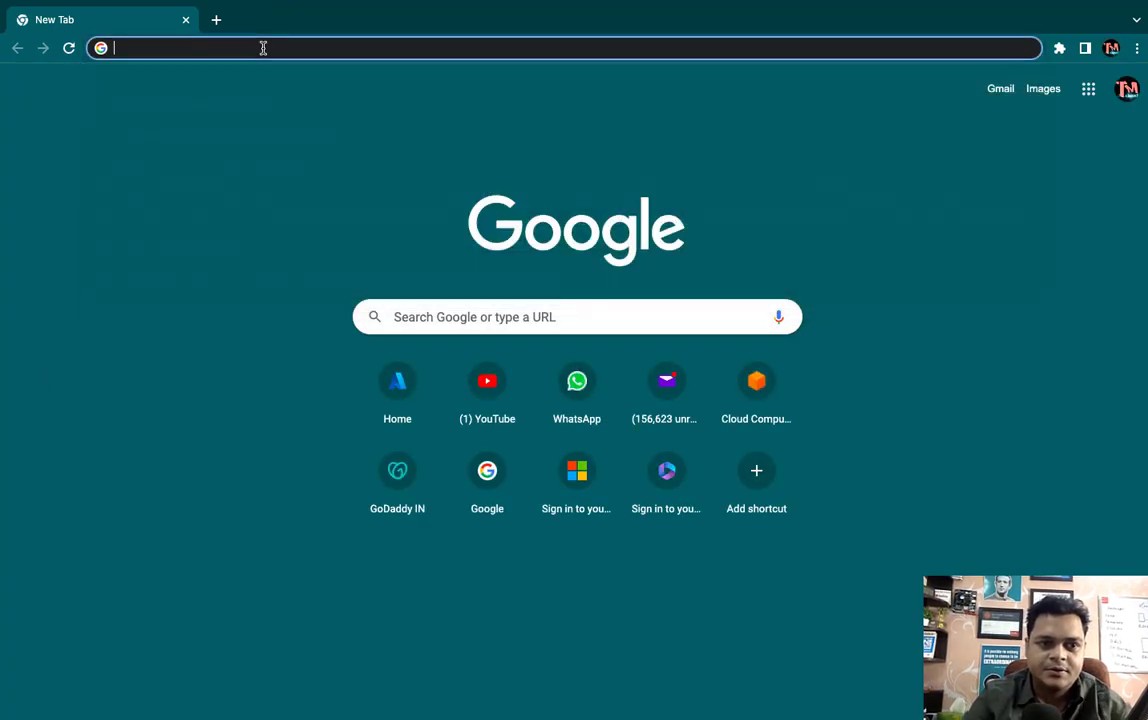
text(portal.)
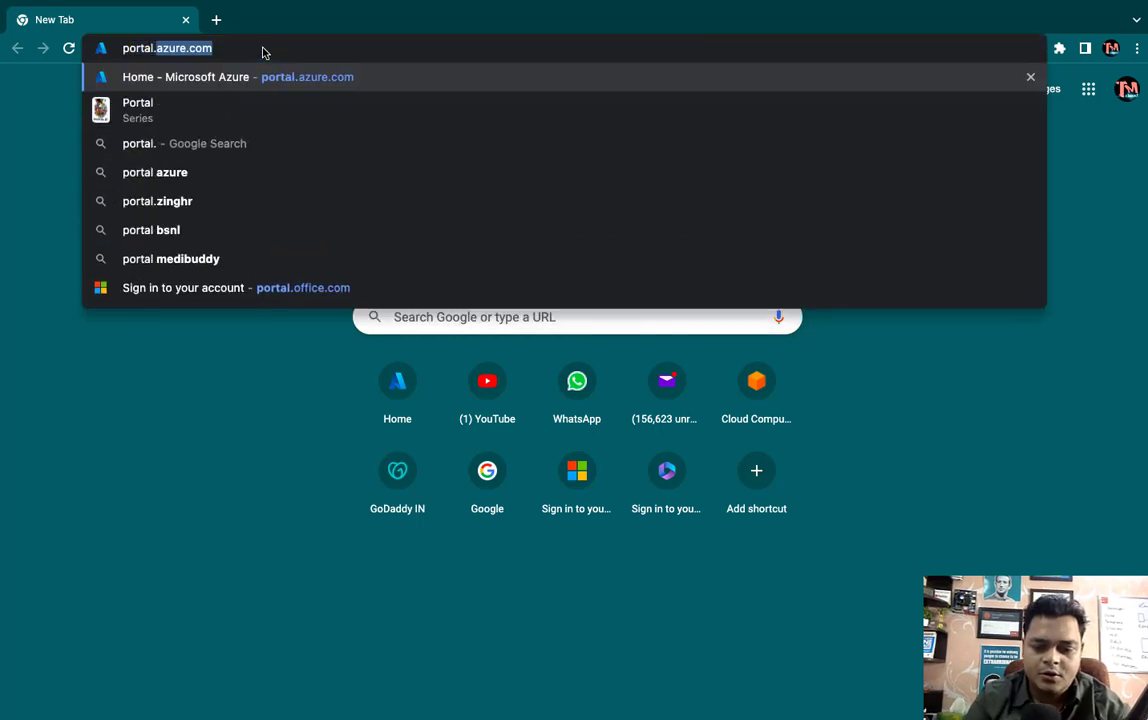
text(off)
key(Return)
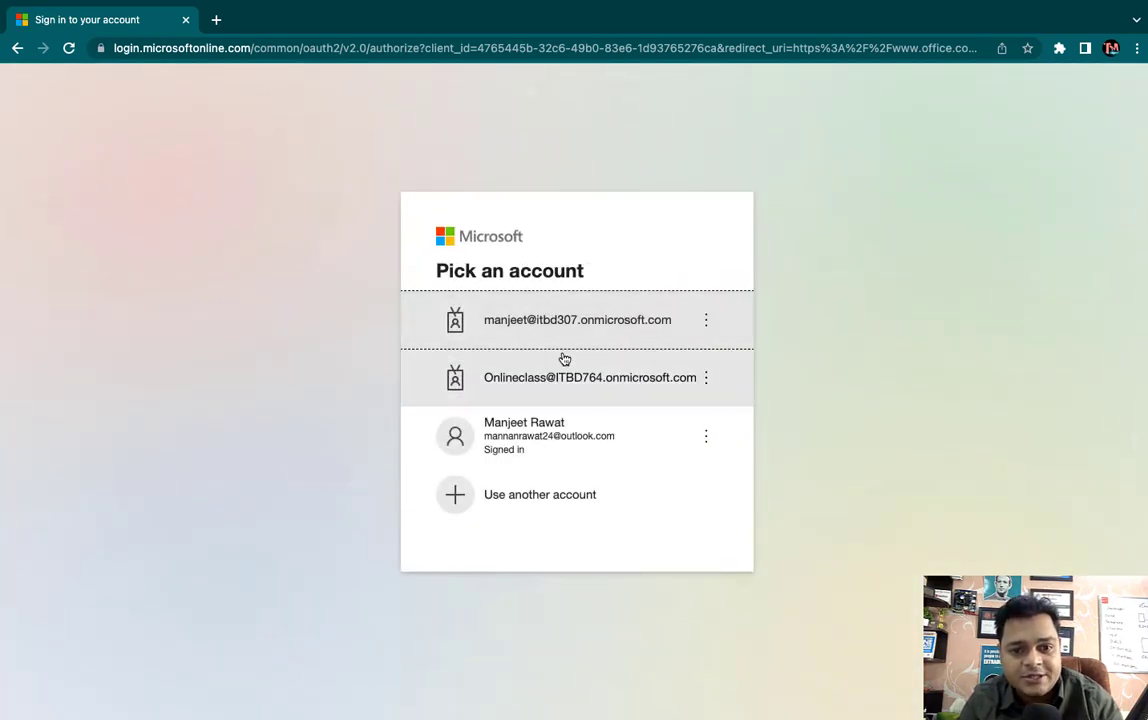
Step: Choose to sign in with another account and submit the administrator account's e-mail address
click(545, 497)
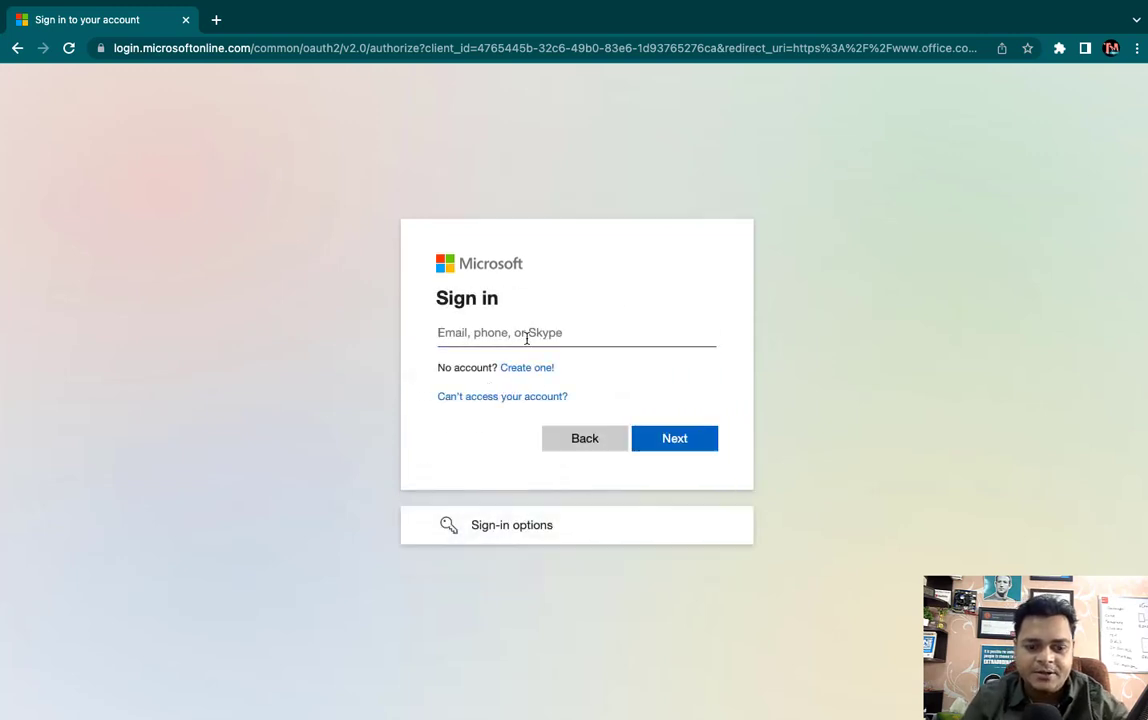
text(te)
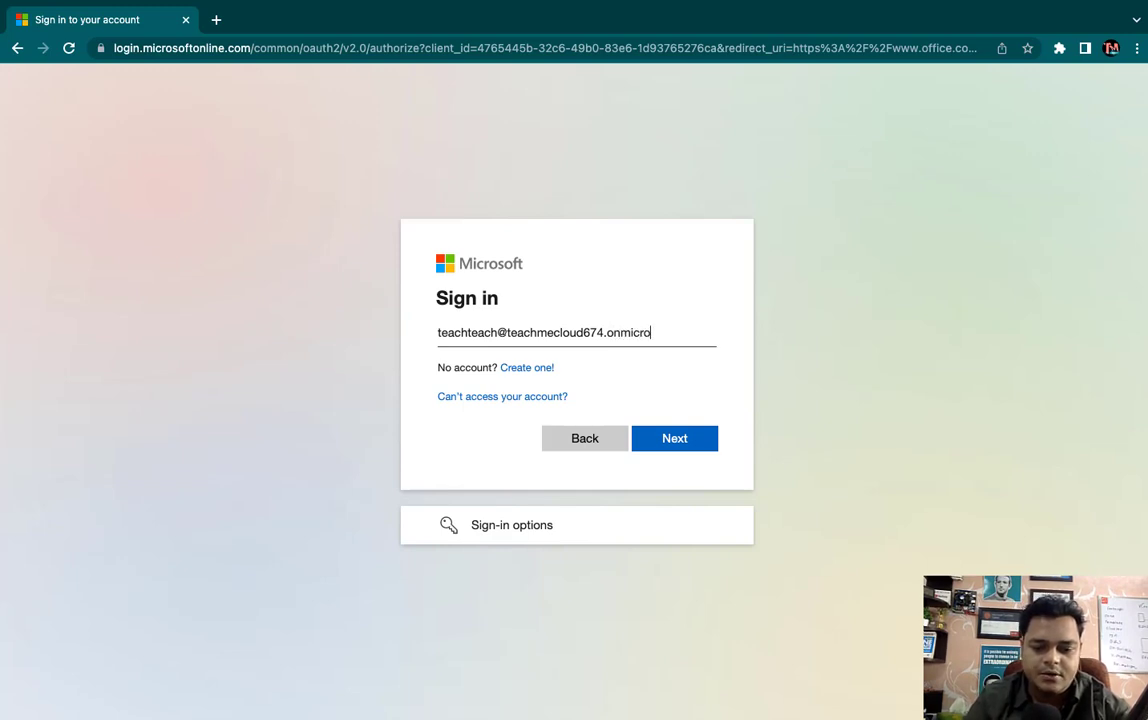
text(soft.com)
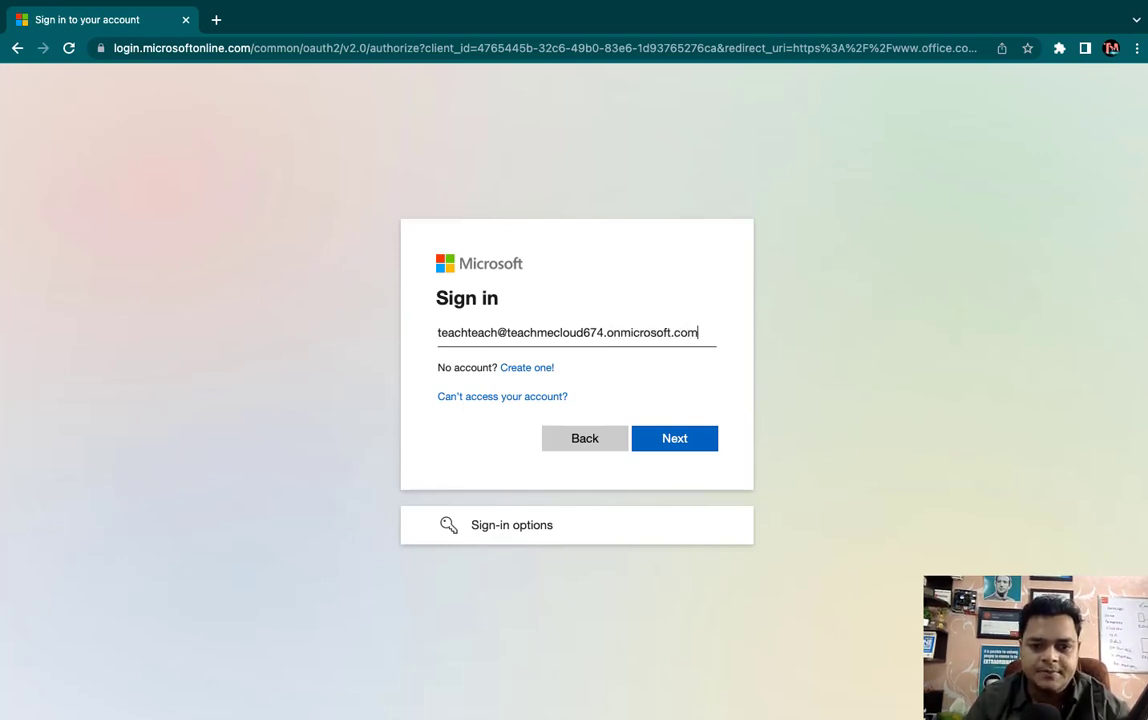
key(Return)
Step: Sign in with the account password and skip the Security Defaults setup for now
text(*)
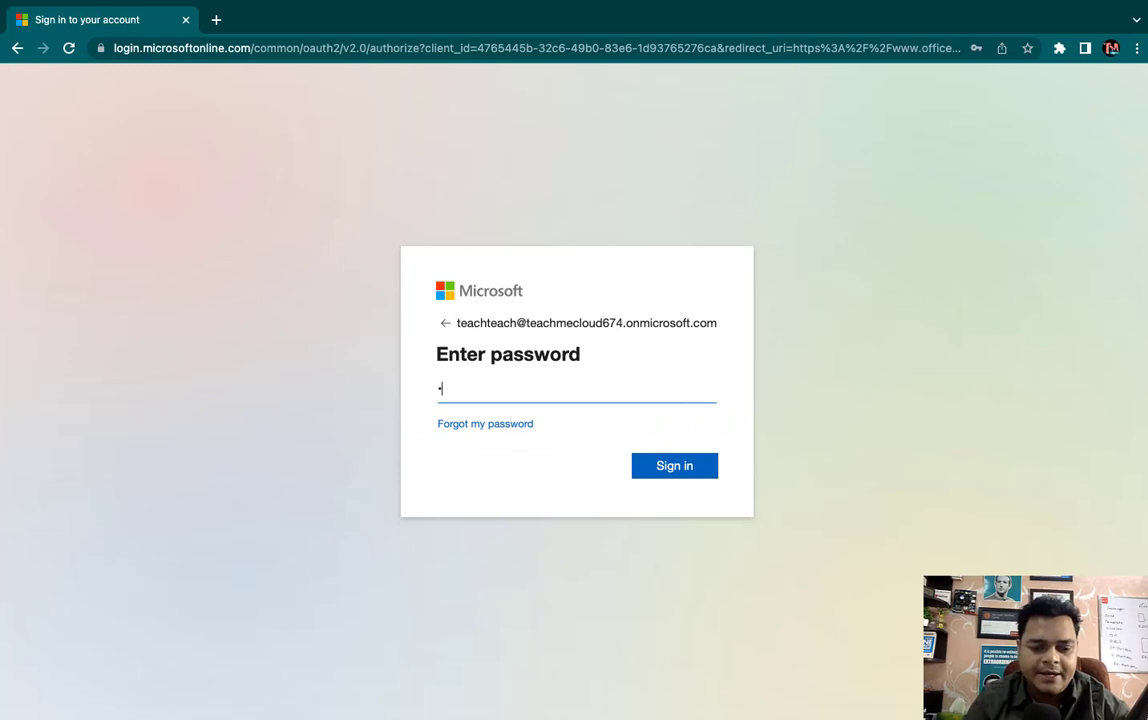
text(*********)
key(Return)
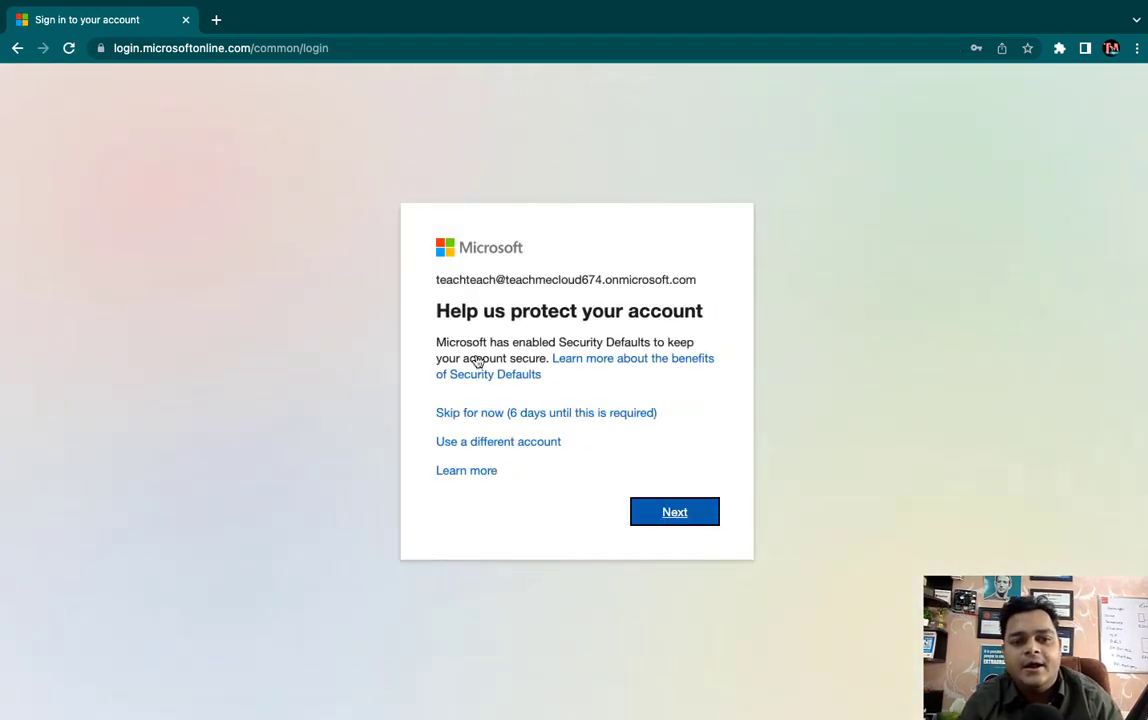
click(592, 424)
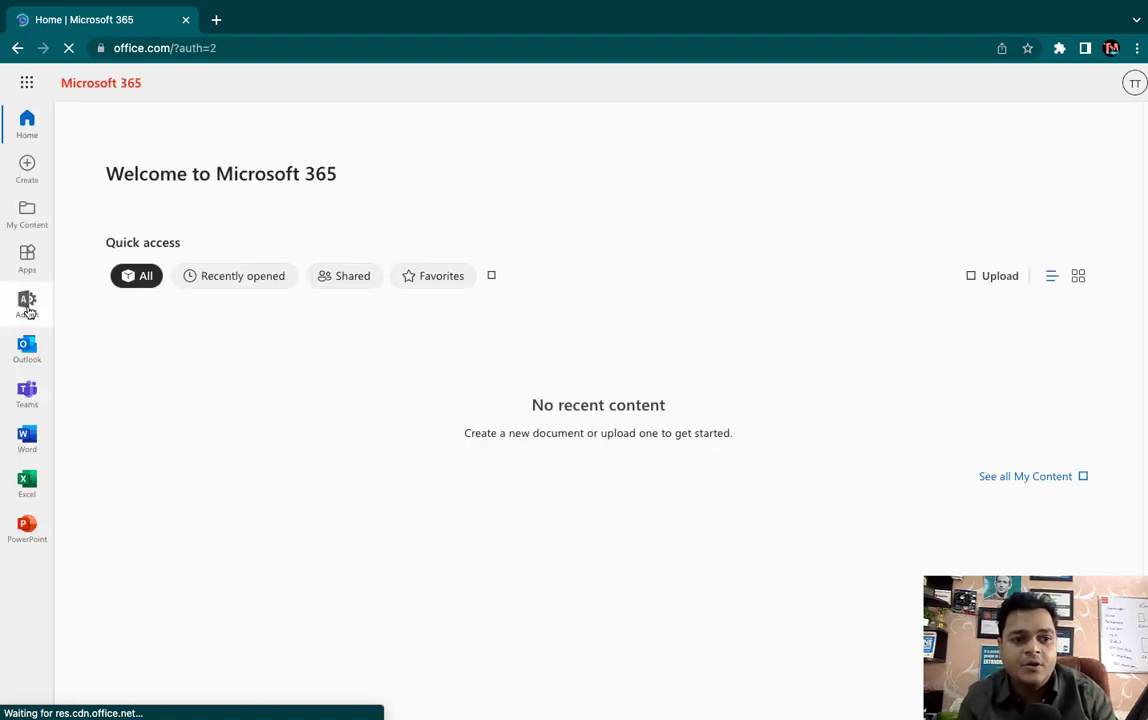
Step: Open the Microsoft 365 admin center in its own tab and return to the Microsoft 365 home page
click(27, 305)
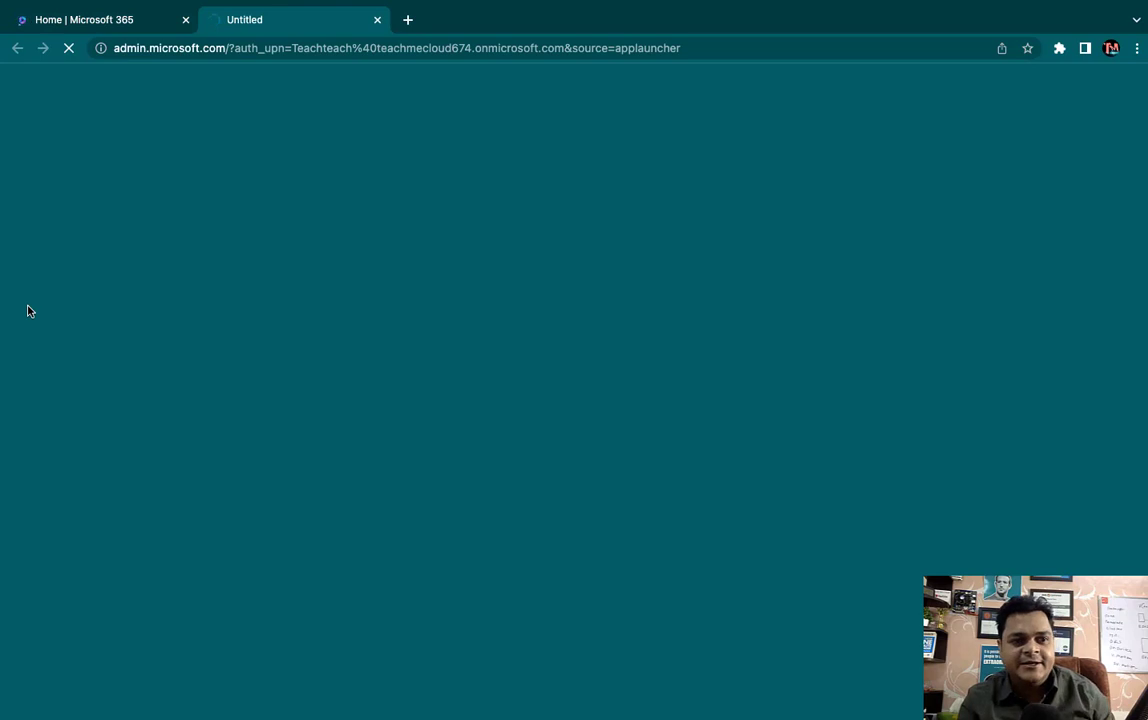
click(100, 24)
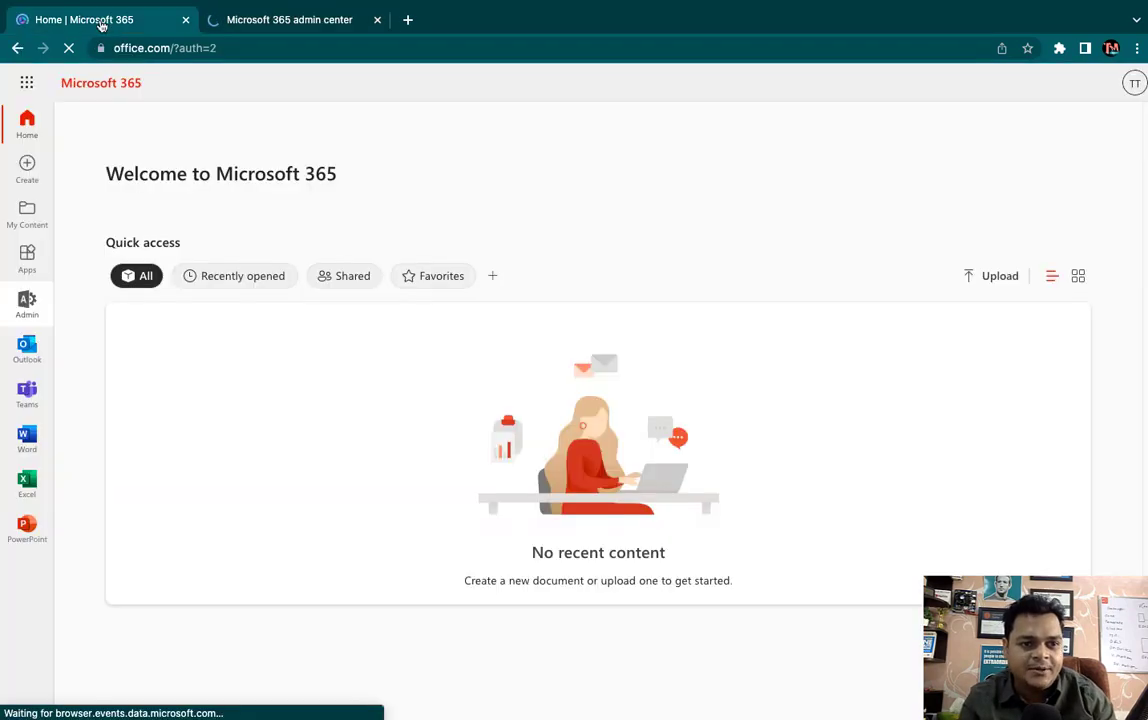
Step: Show all navigation entries in the Microsoft 365 admin center and open the Azure Active Directory admin center
click(312, 30)
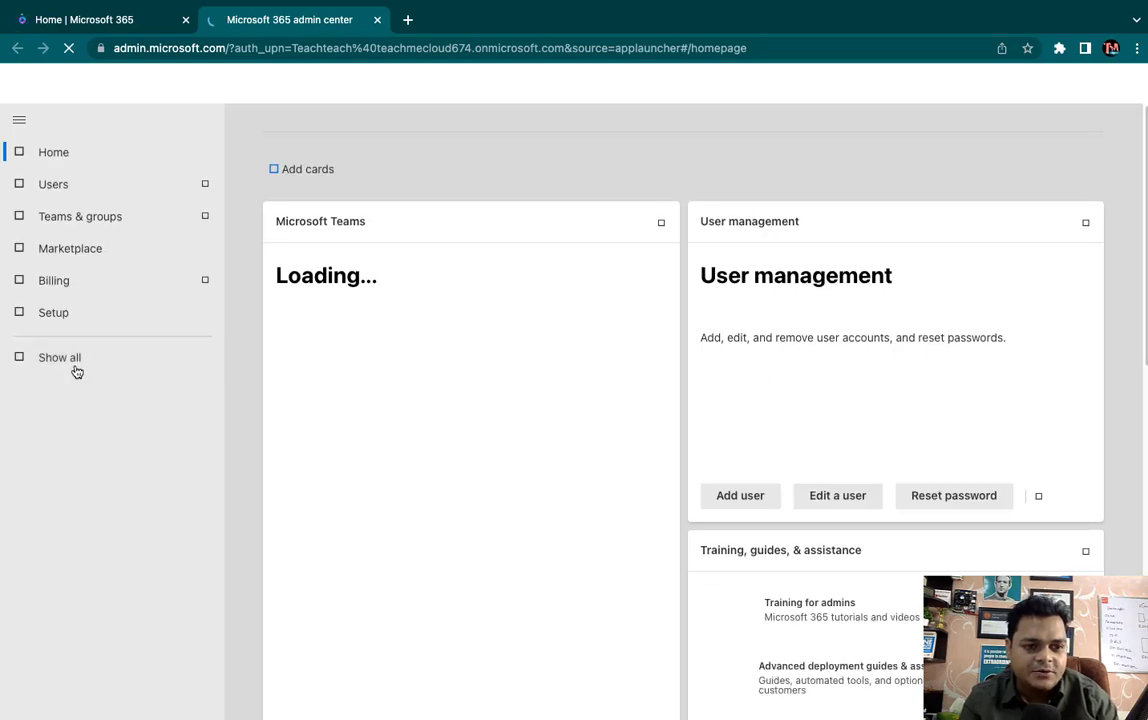
click(75, 365)
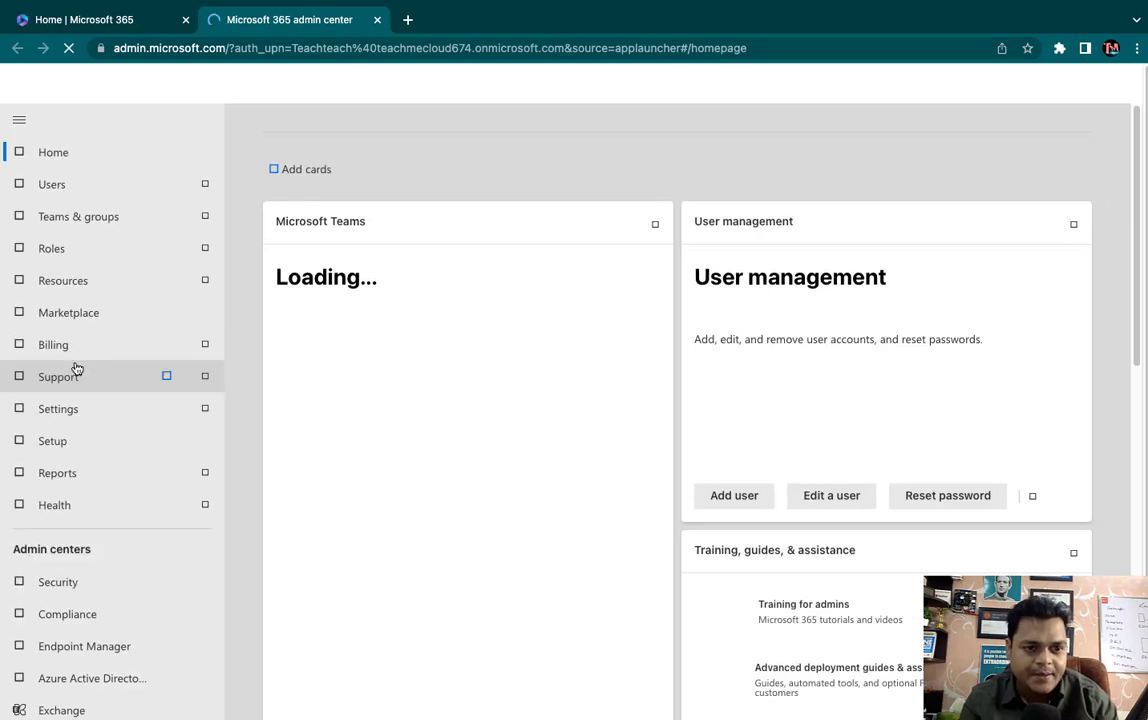
scroll(72, 466, down, 2)
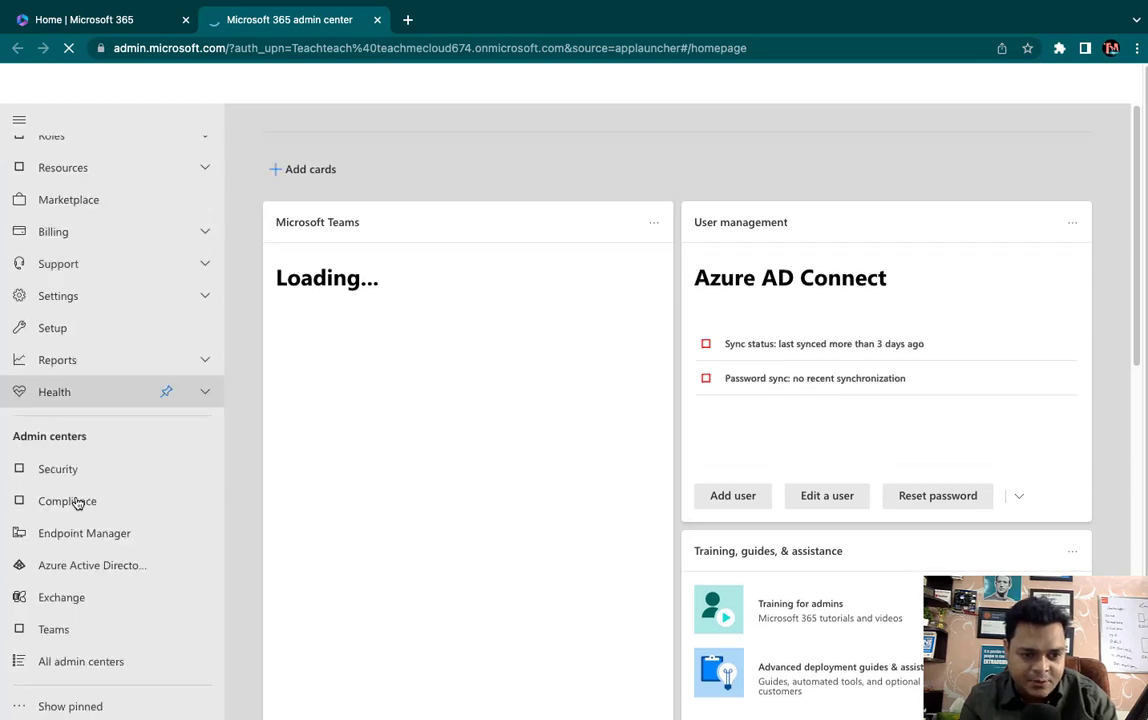
click(82, 567)
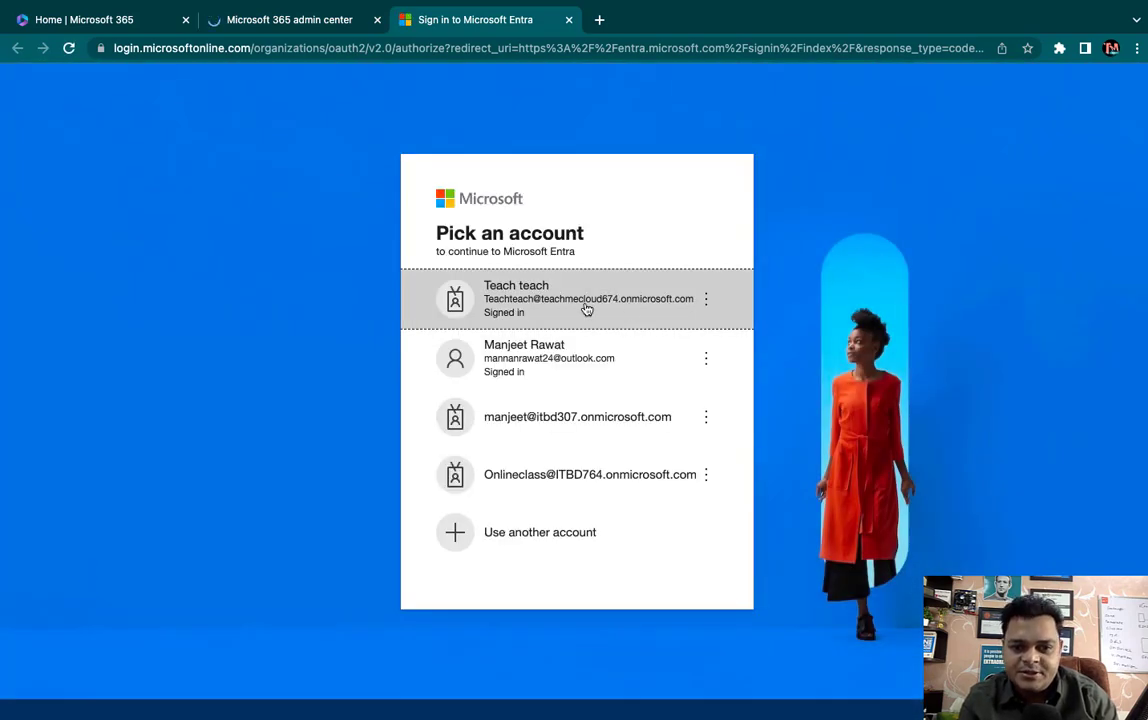
Step: Continue to Microsoft Entra with the signed-in administrator account, skipping the Security Defaults setup and staying signed in
click(586, 307)
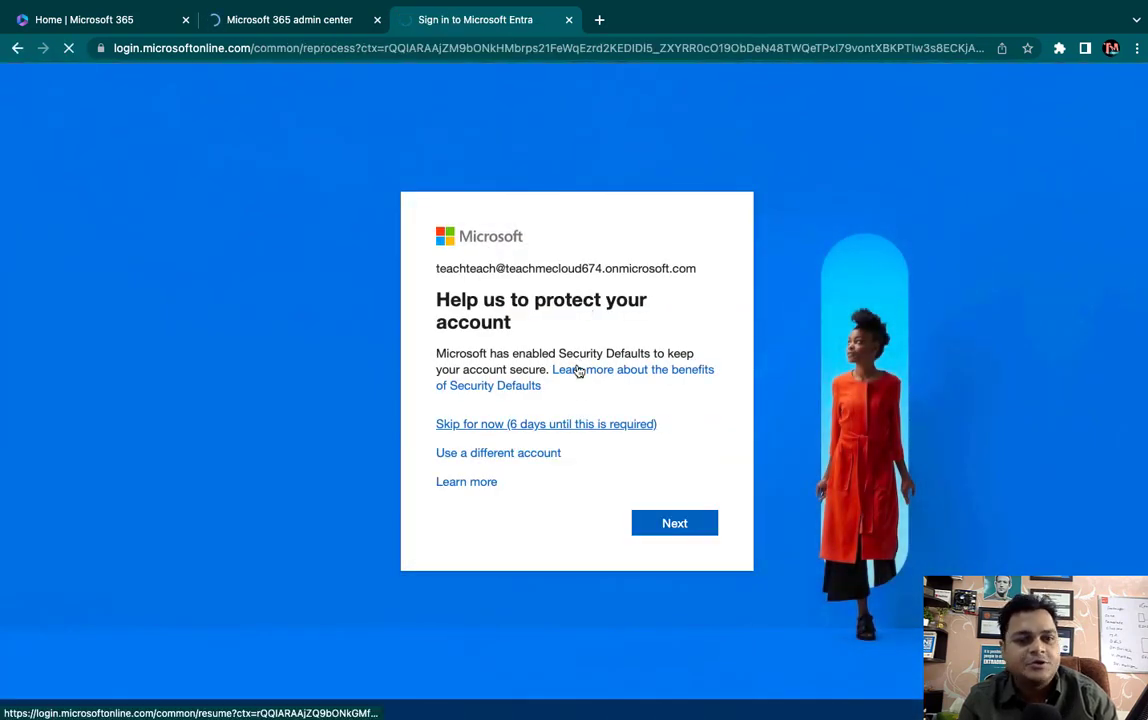
click(560, 427)
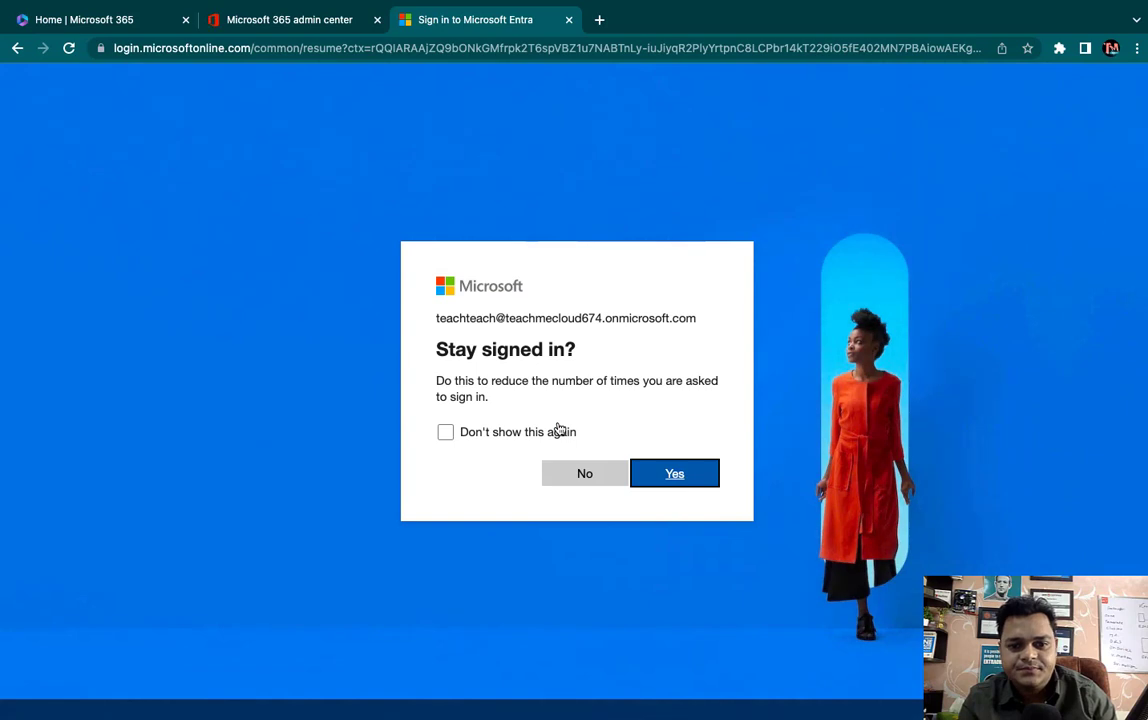
click(667, 476)
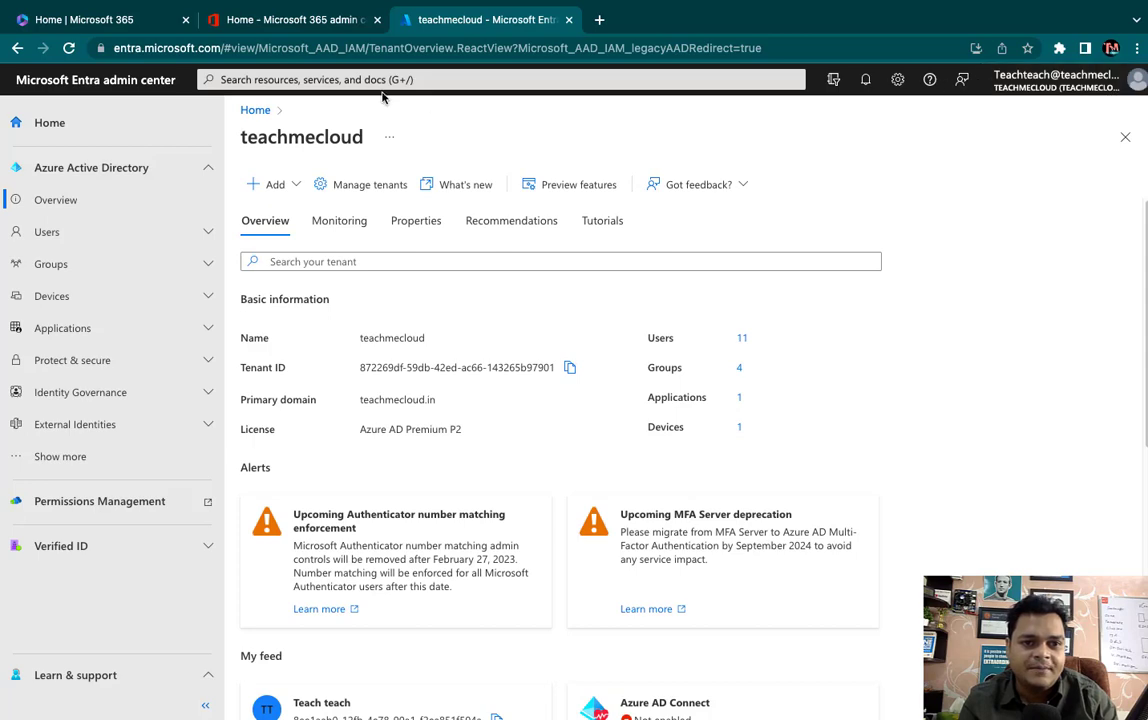
Step: Open the admin user from the list of all Azure Active Directory users and copy its user principal name
click(263, 22)
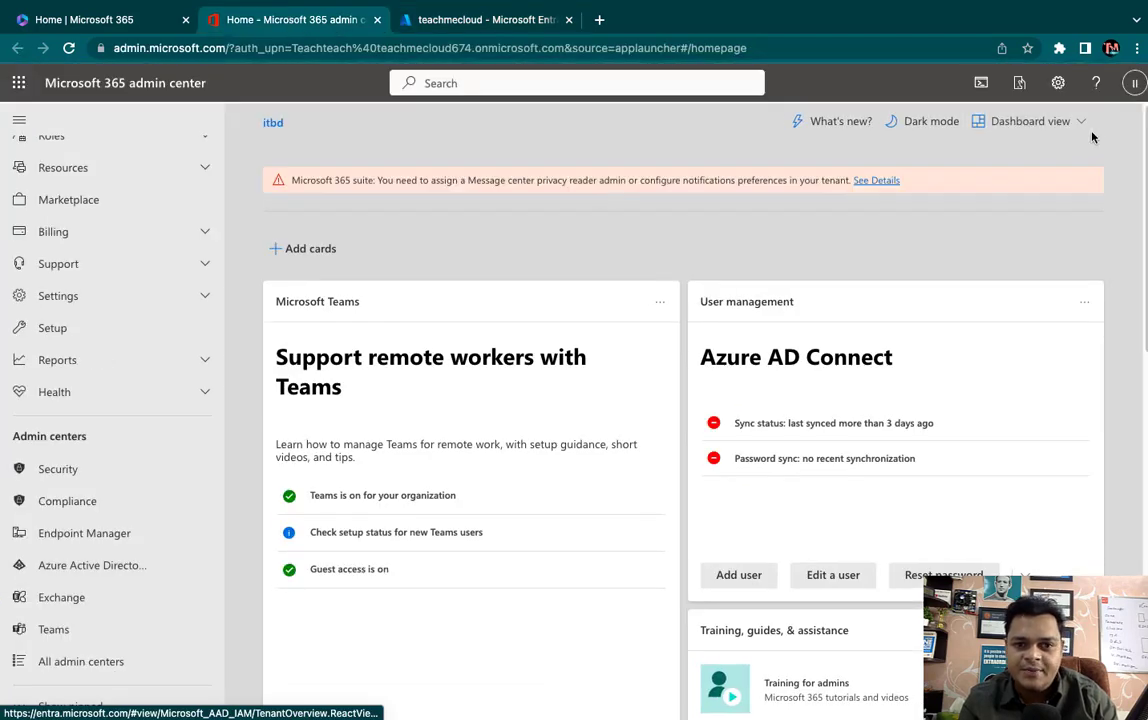
click(452, 20)
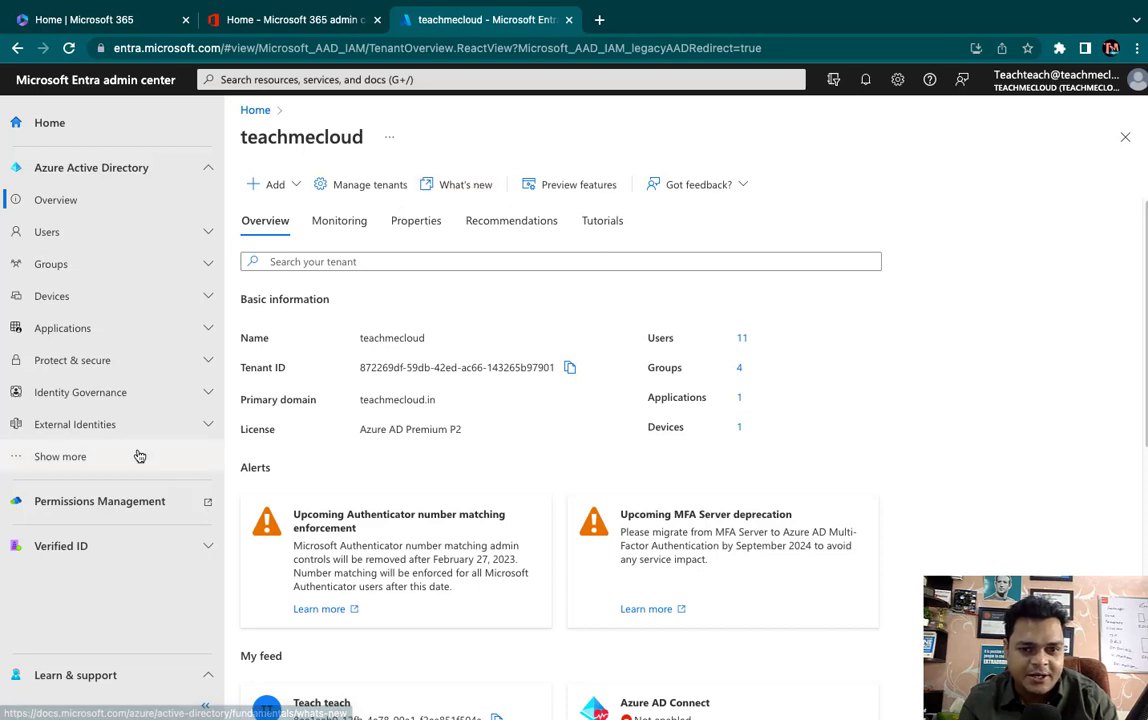
click(69, 240)
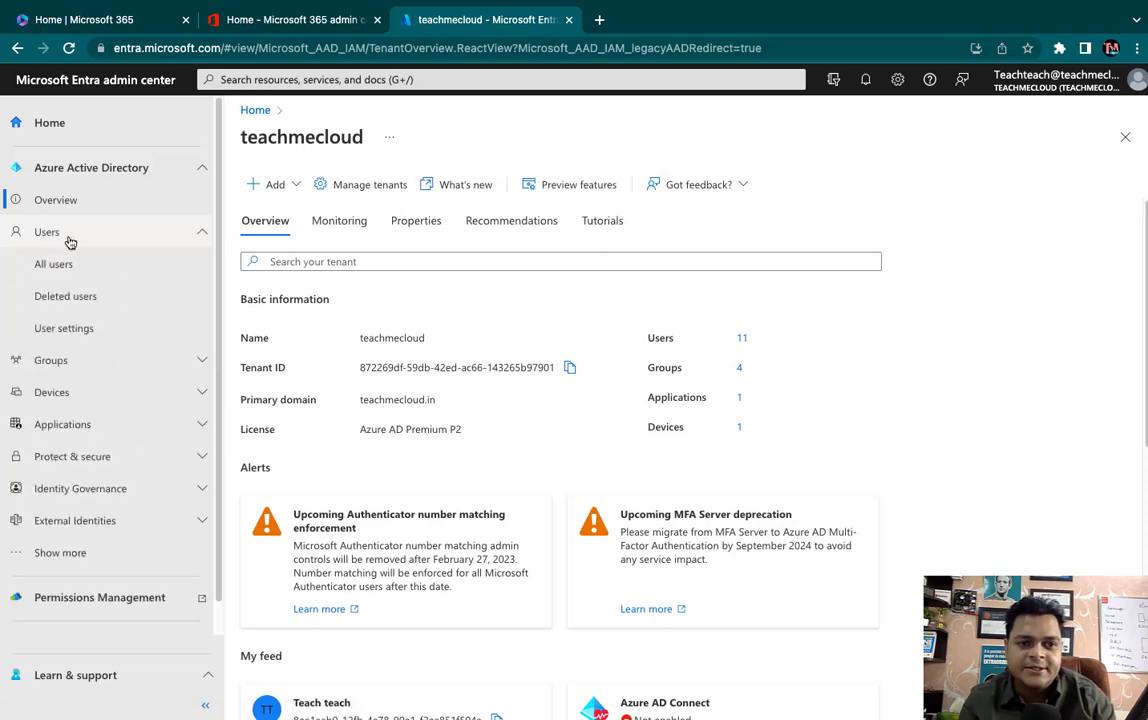
click(59, 269)
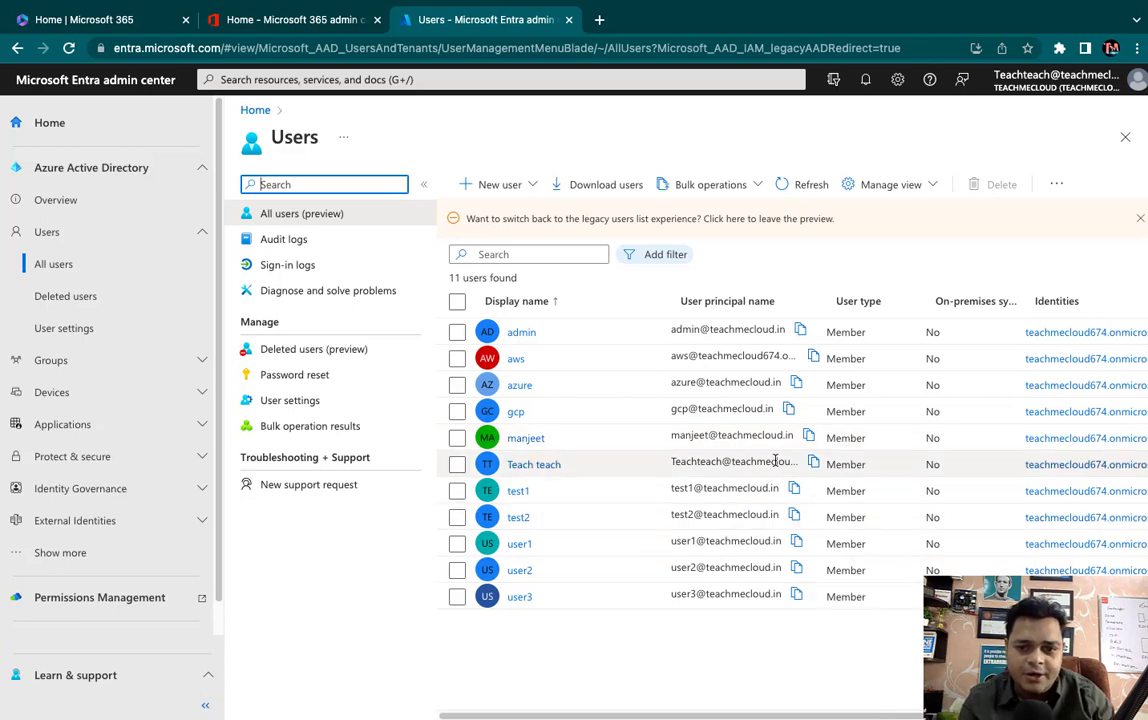
click(520, 339)
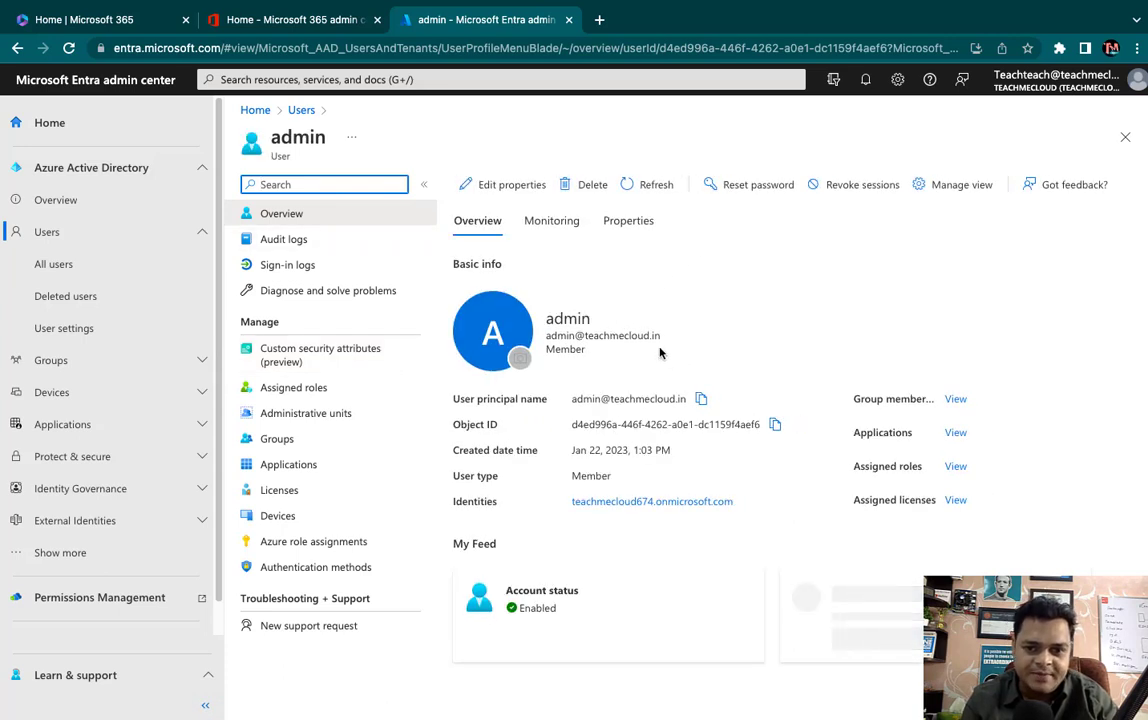
click(701, 398)
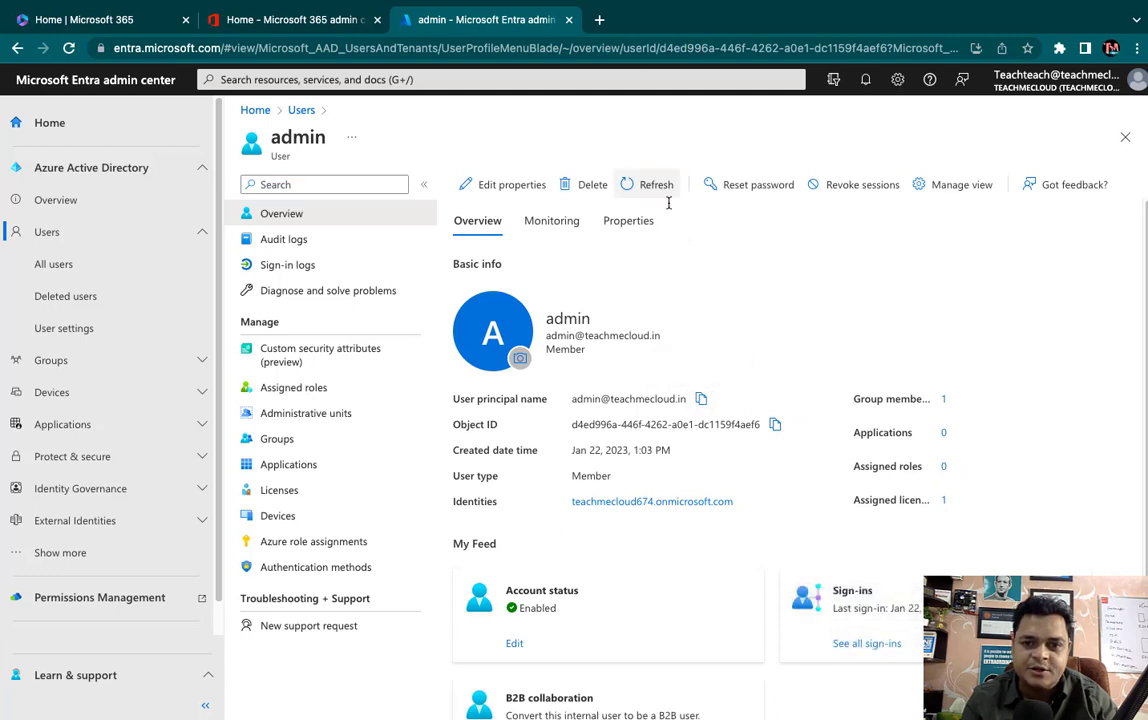
Step: Open a new incognito window and go to portal.office.com
click(599, 19)
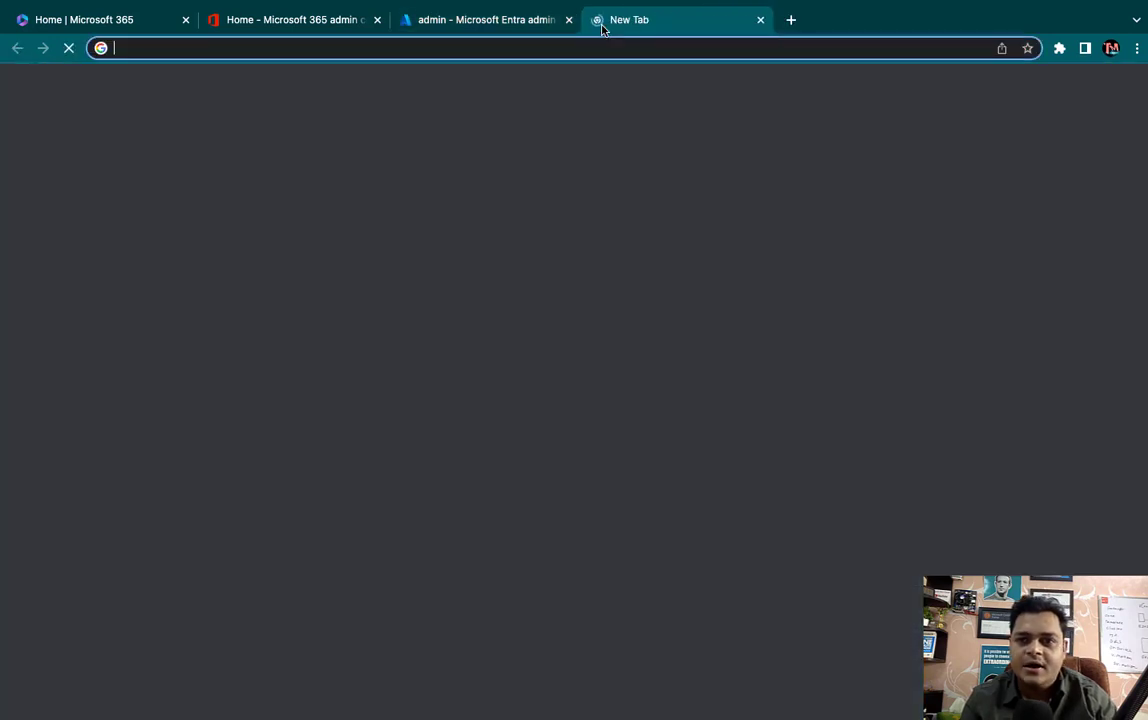
click(1136, 48)
click(968, 124)
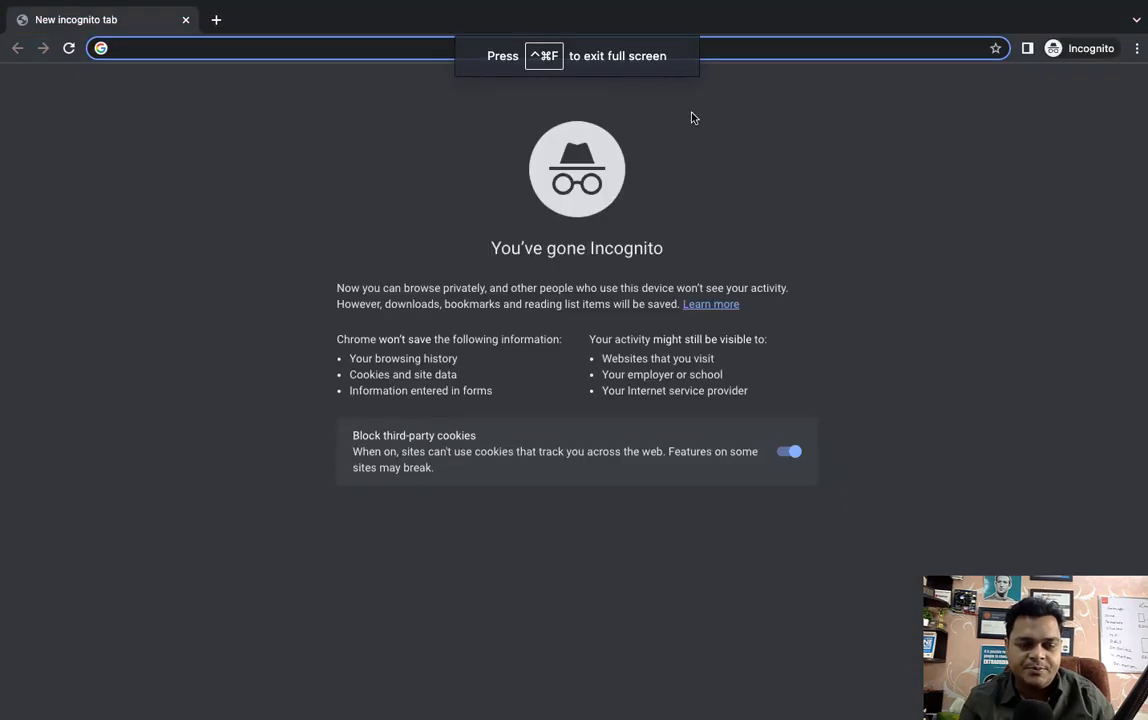
text(portal)
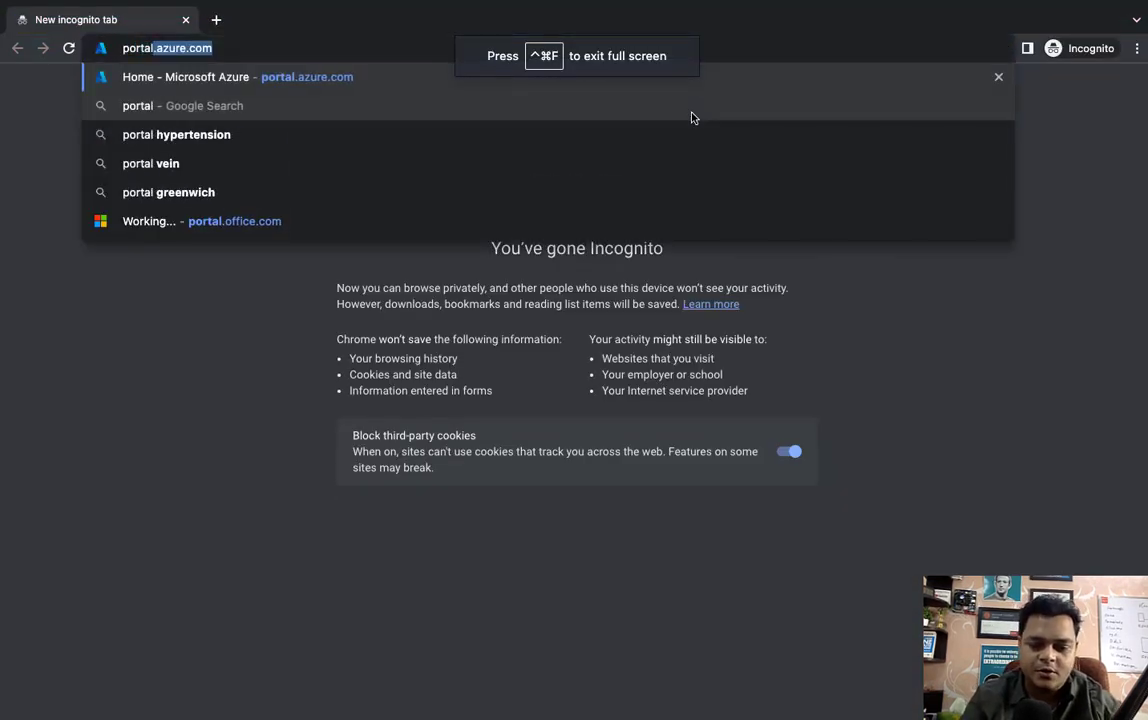
text(.office.com)
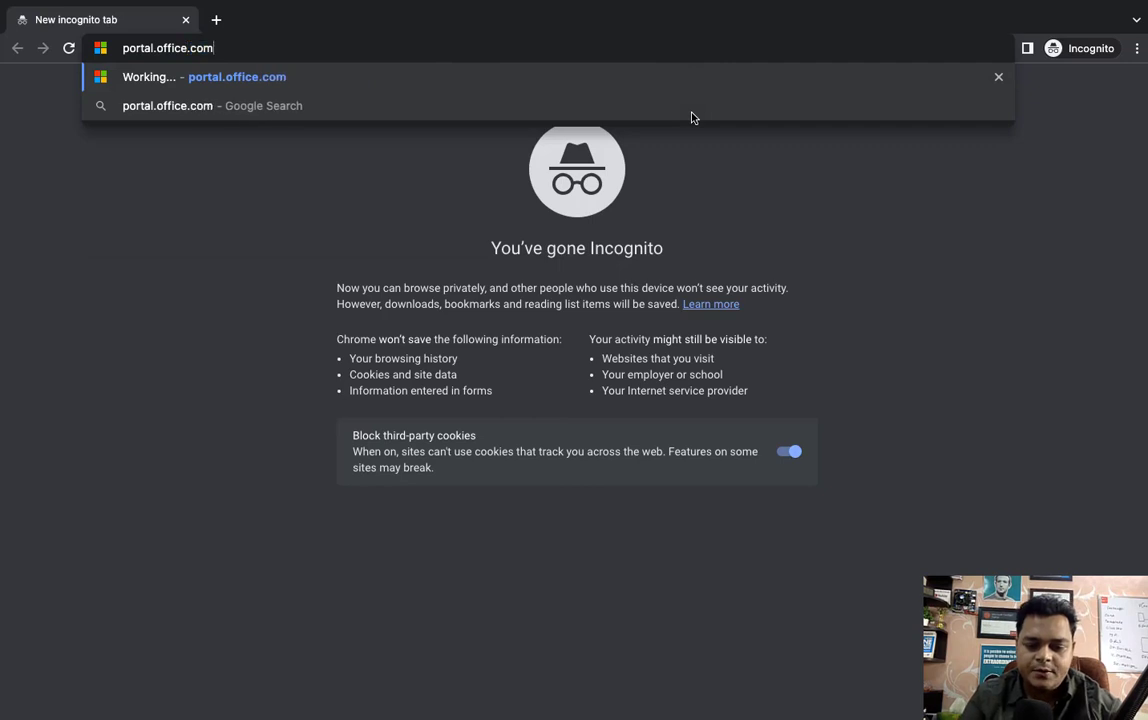
key(Return)
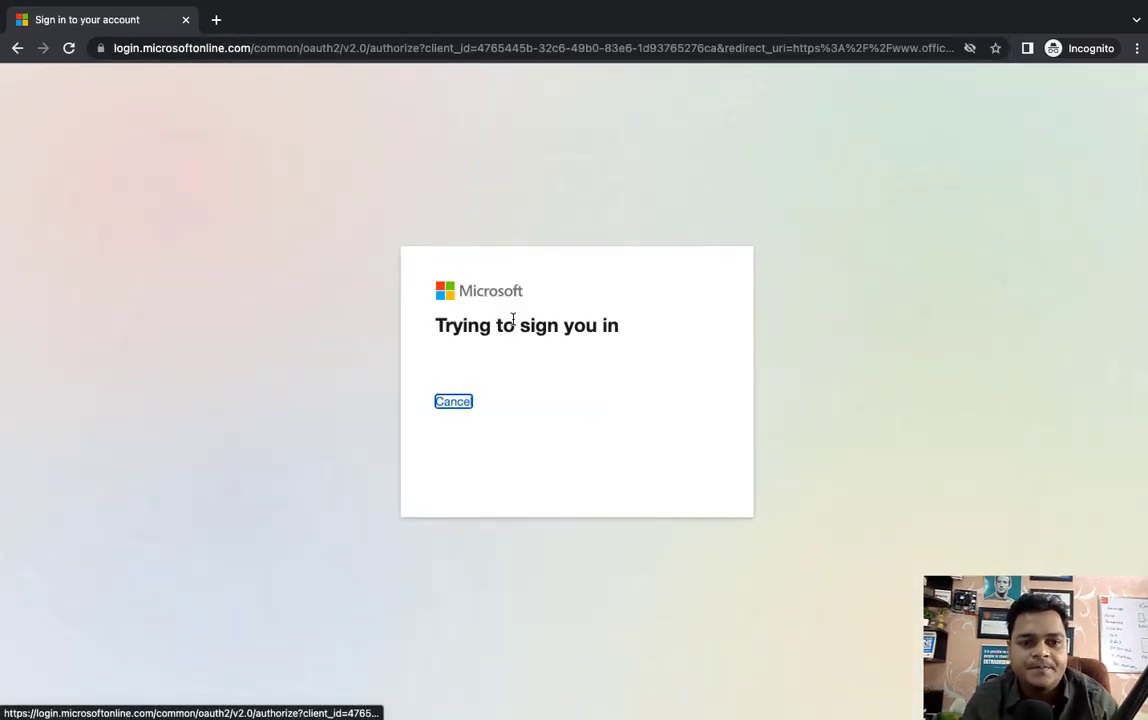
Step: Submit the copied user principal name and try to sign in with the account password
key(ctrl+v)
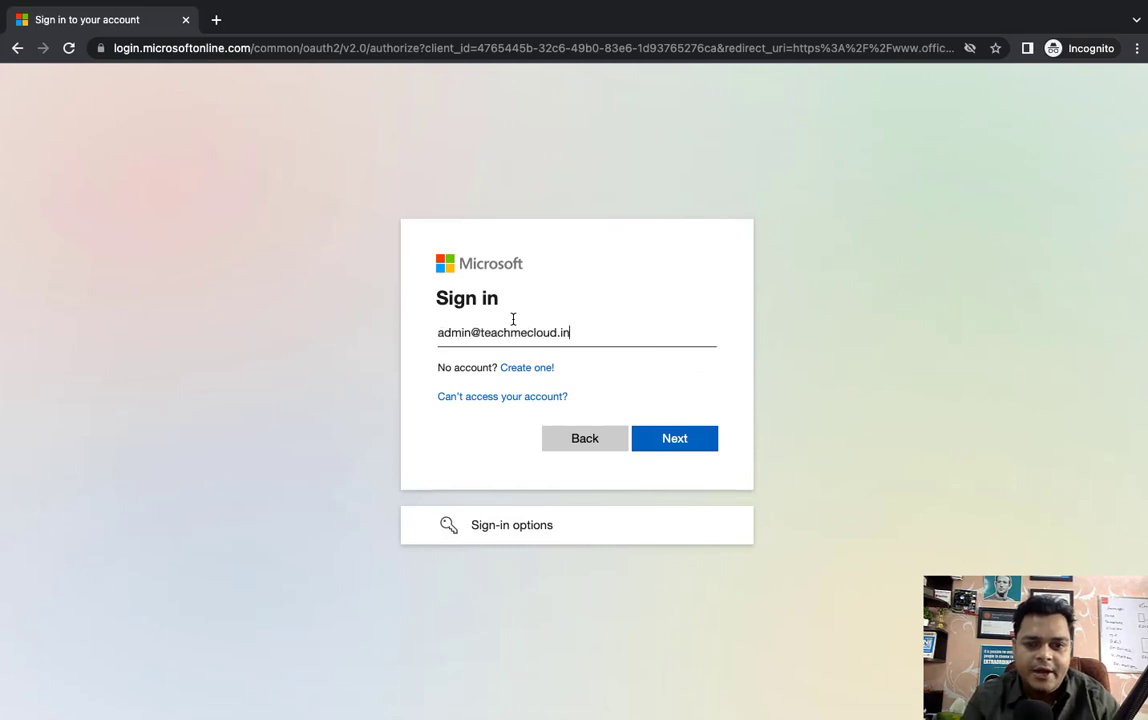
click(700, 436)
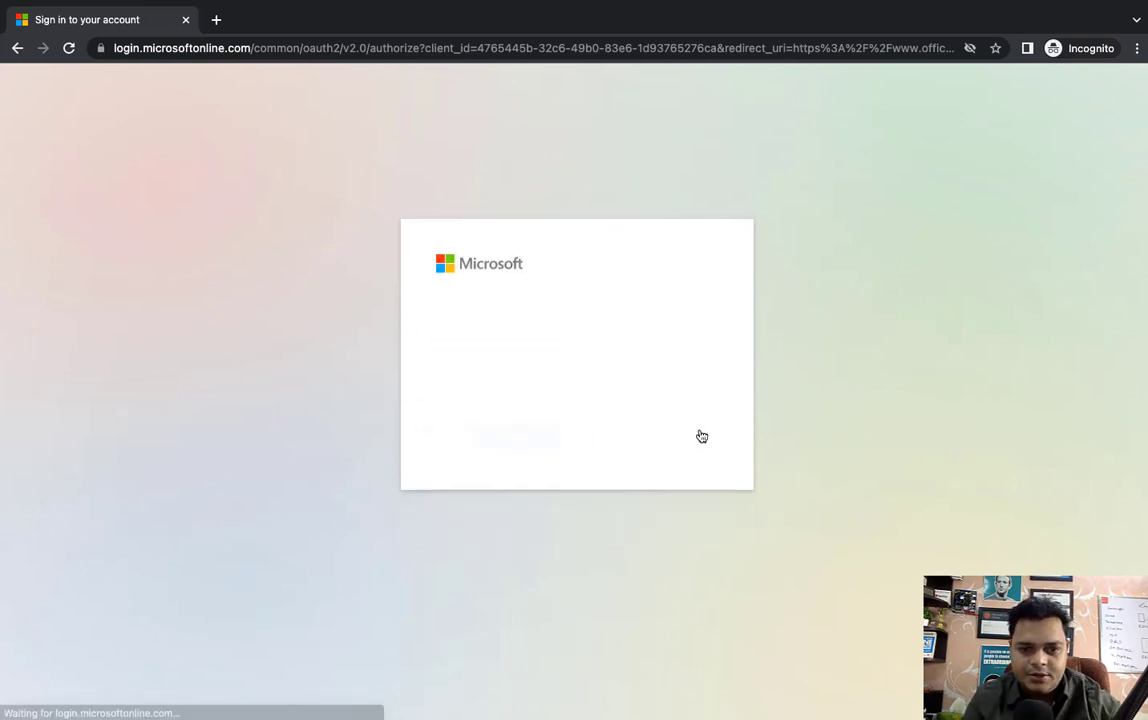
text(••)
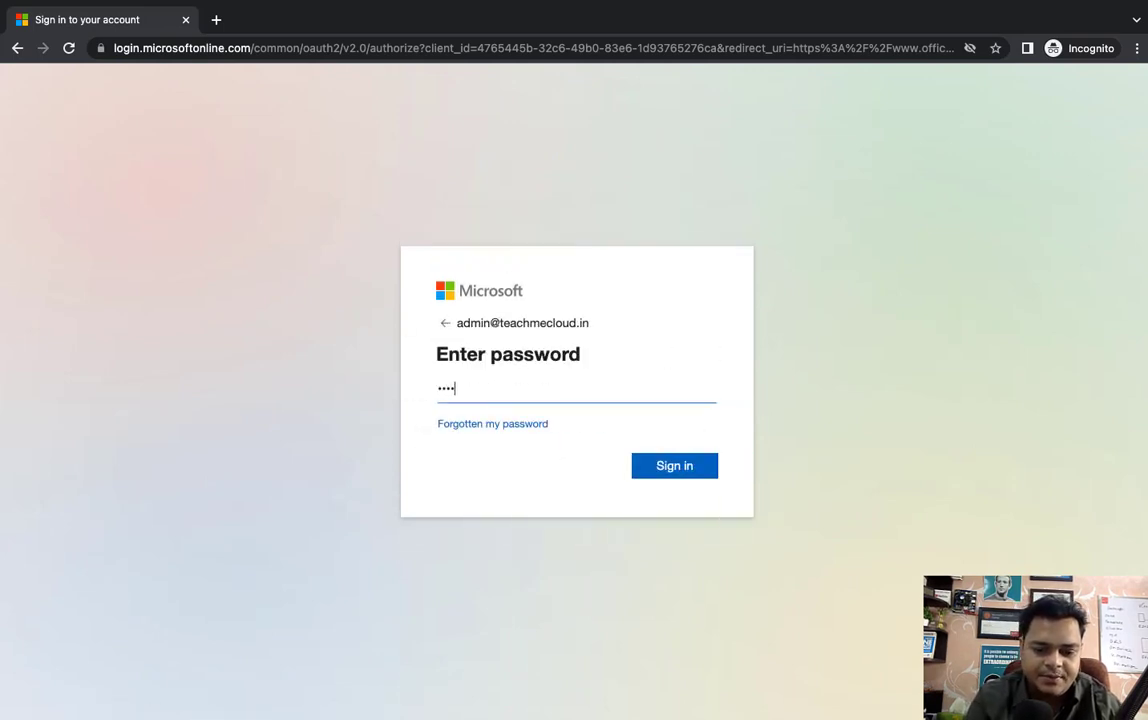
text(••••••)
key(Return)
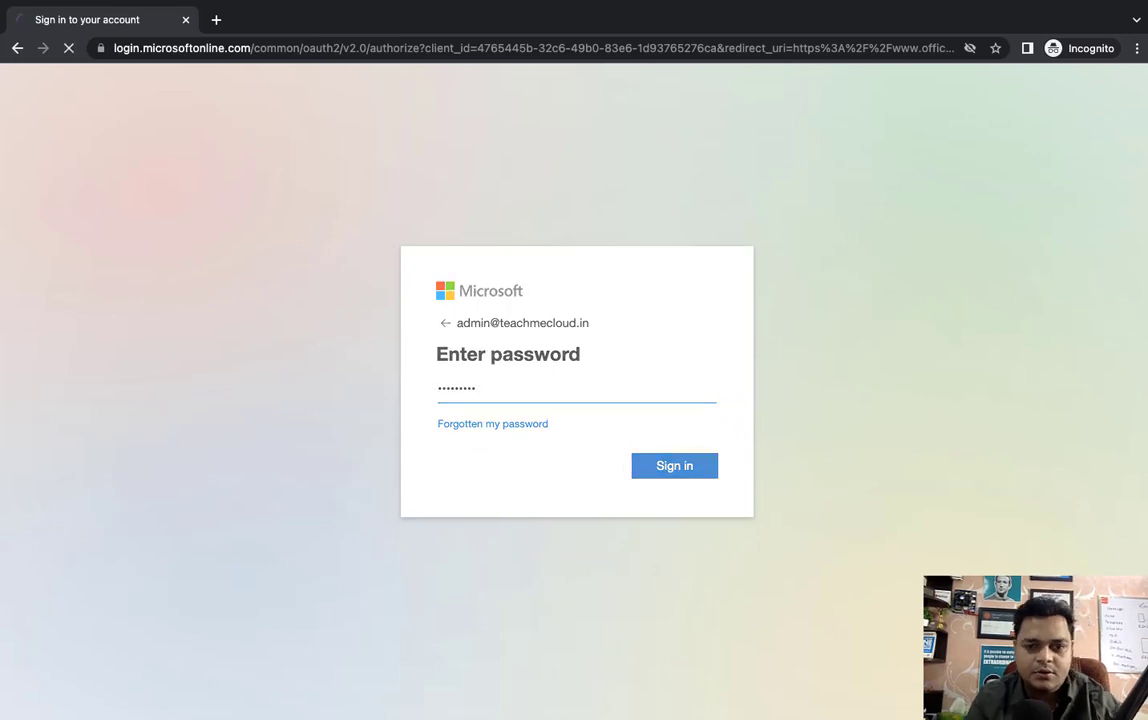
Step: Sign in with the account password again, skipping the Security Defaults setup for now and staying signed in
text(•)
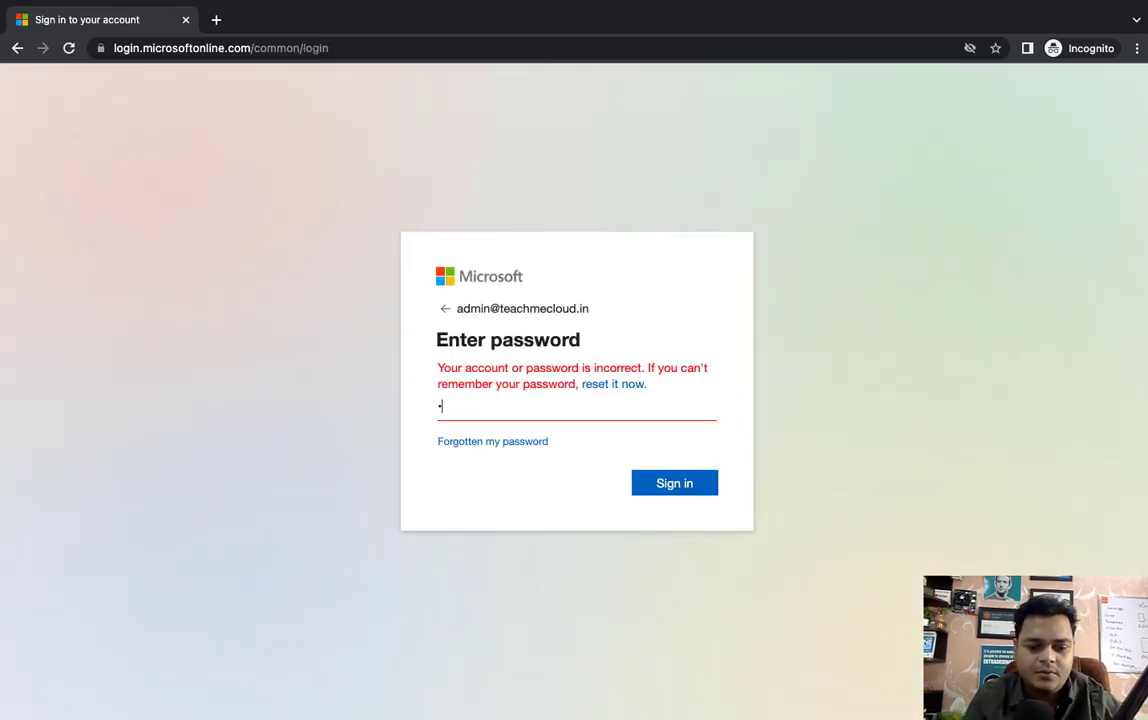
text(•••••••)
key(Return)
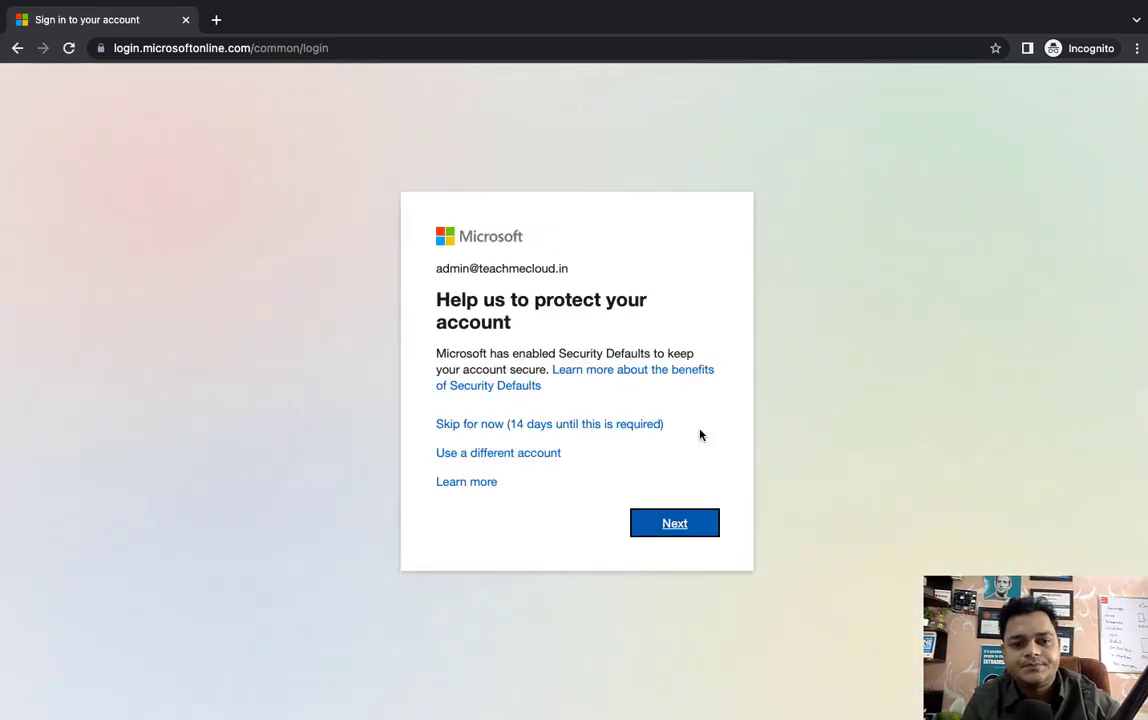
click(611, 426)
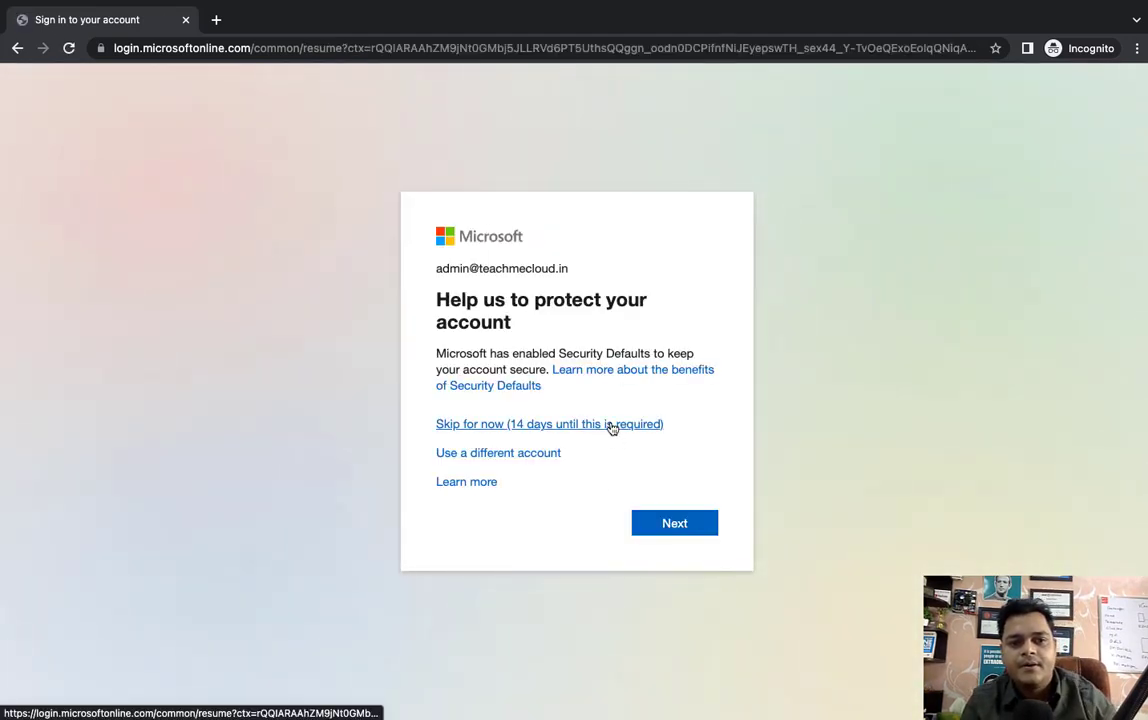
click(675, 475)
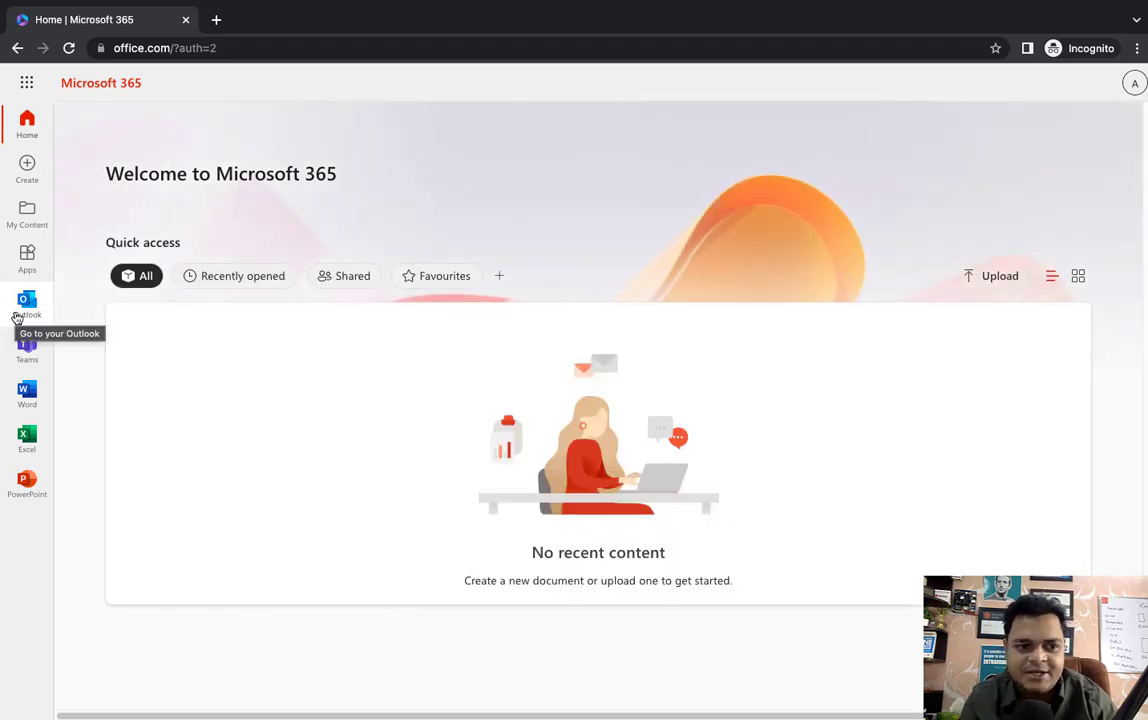
Step: Open the admin user's Outlook mailbox from Microsoft 365, skipping the Security Defaults setup for now
click(27, 308)
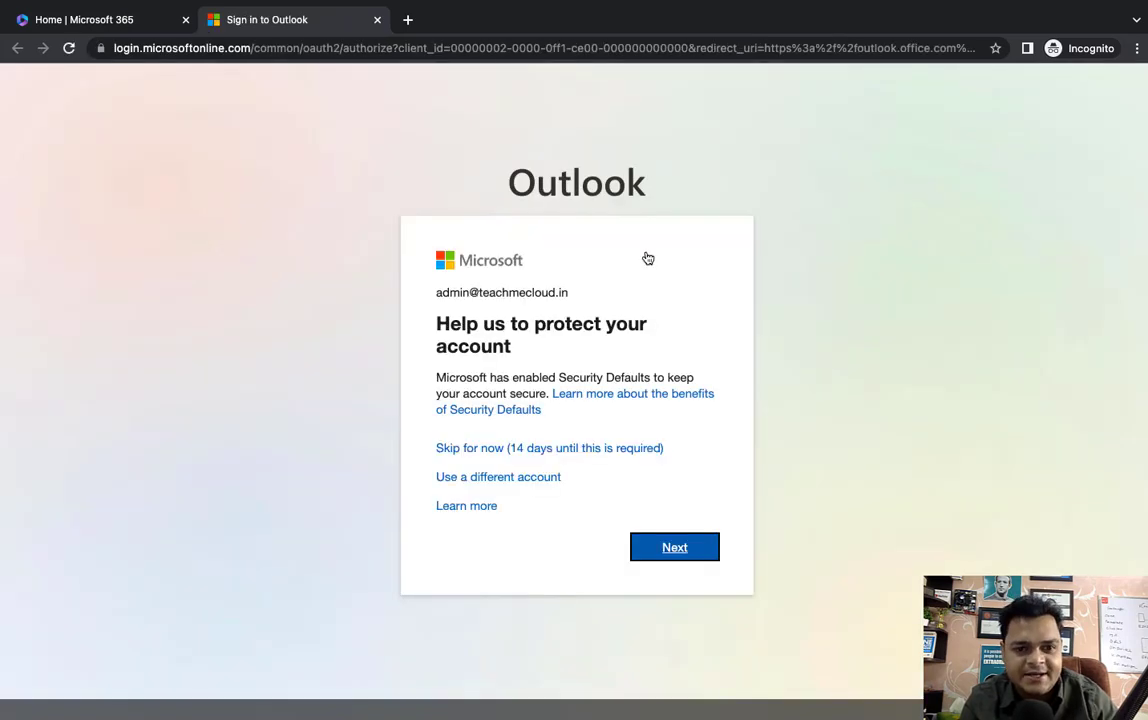
click(569, 451)
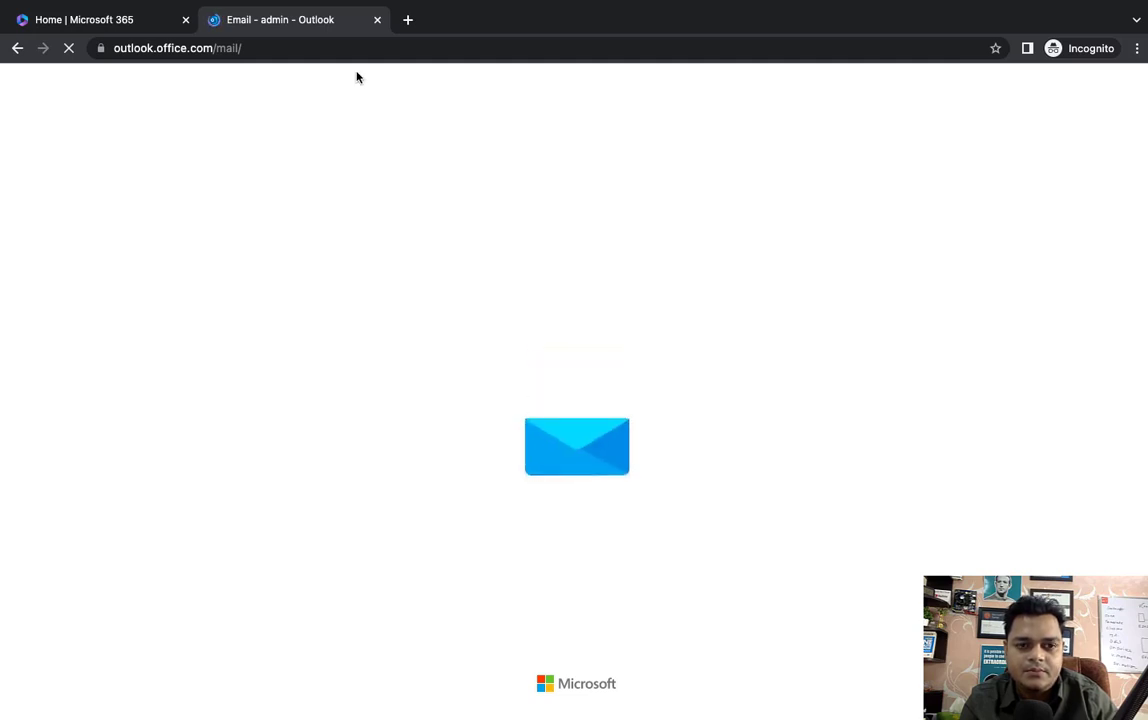
click(85, 19)
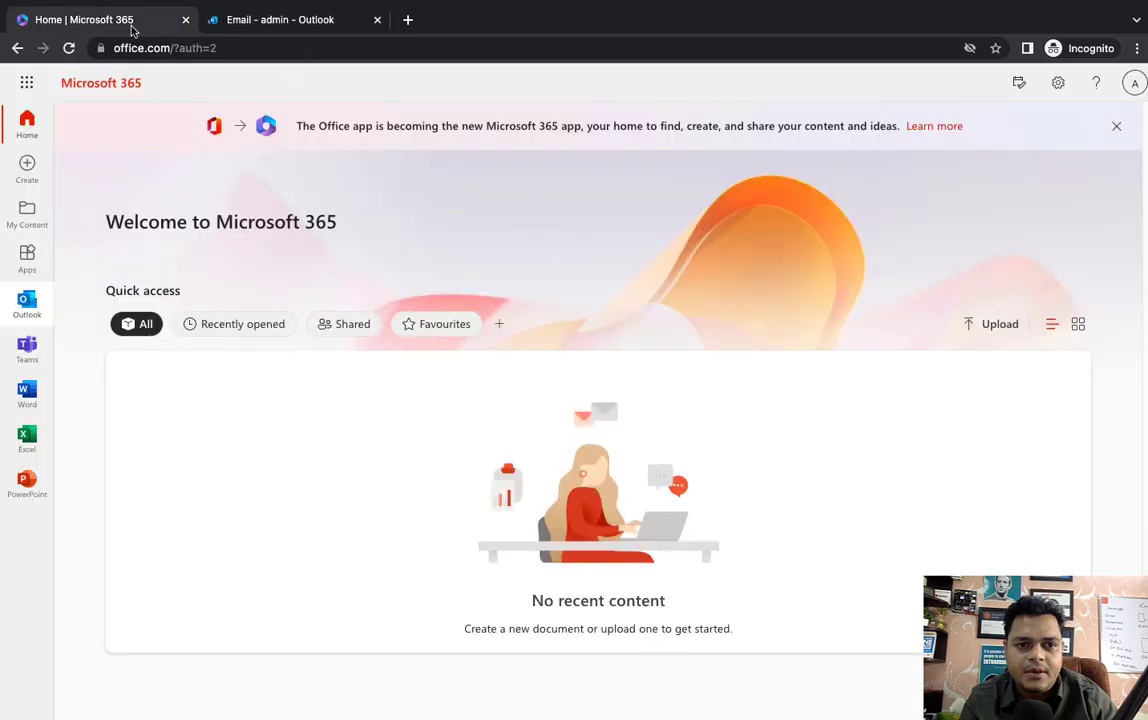
click(307, 25)
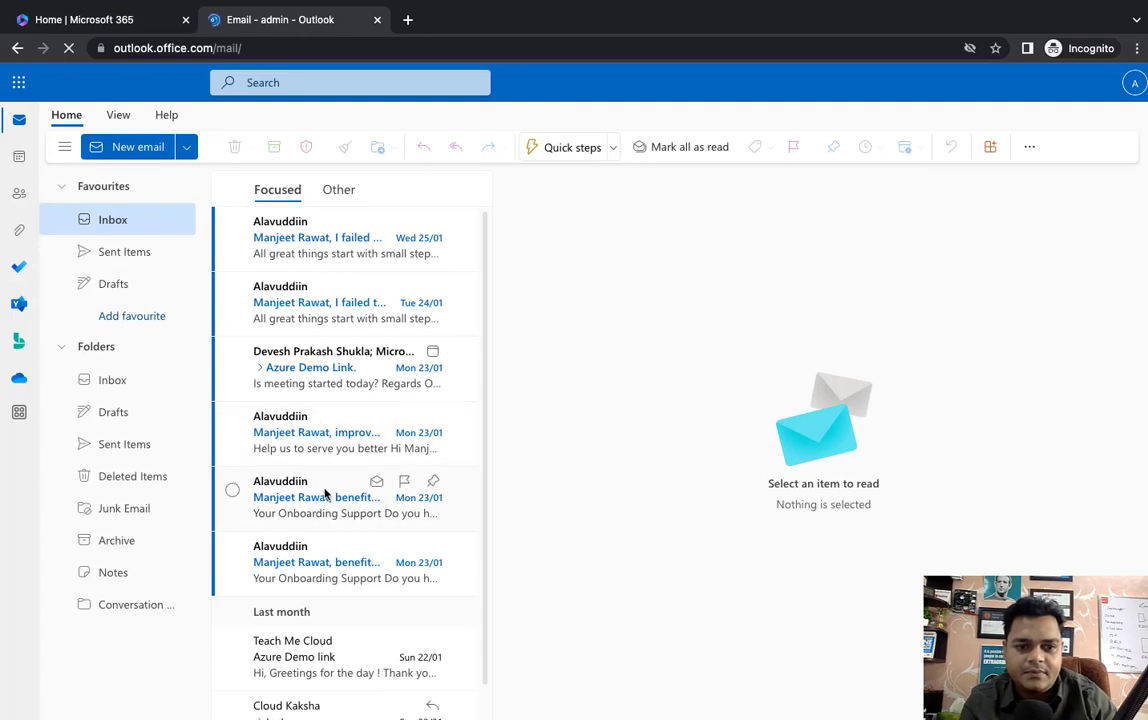
Step: Open the second message in the Focused inbox and look through the message list
click(350, 318)
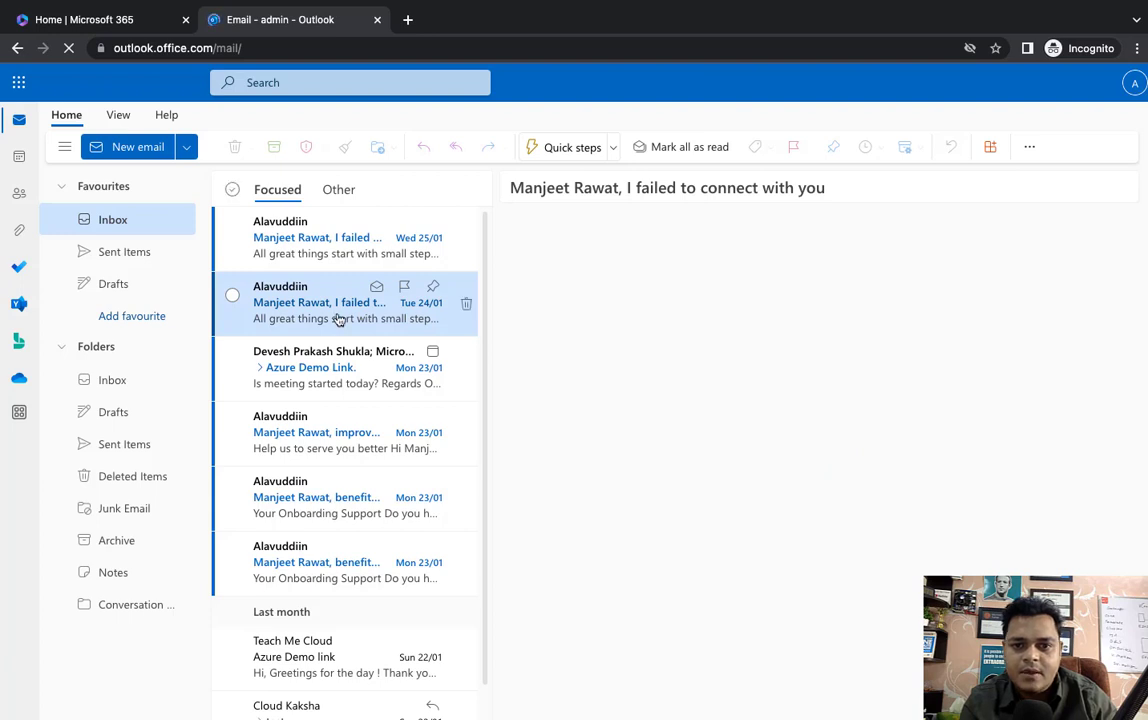
scroll(342, 453, down, 1)
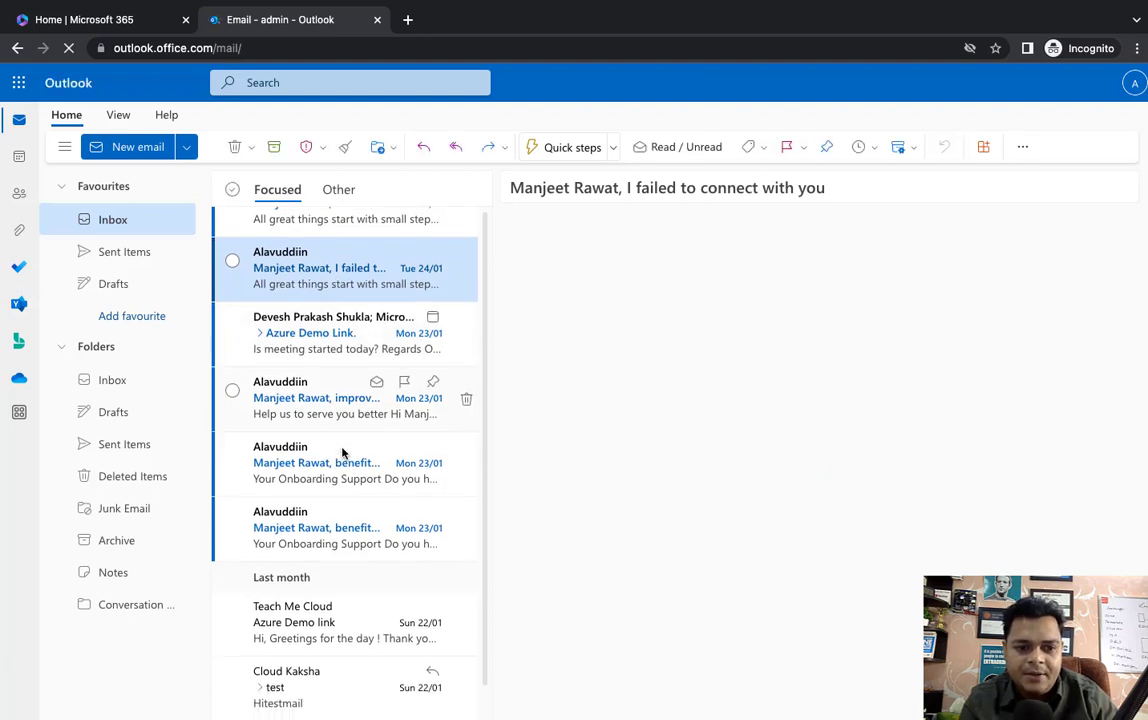
scroll(342, 453, up, 1)
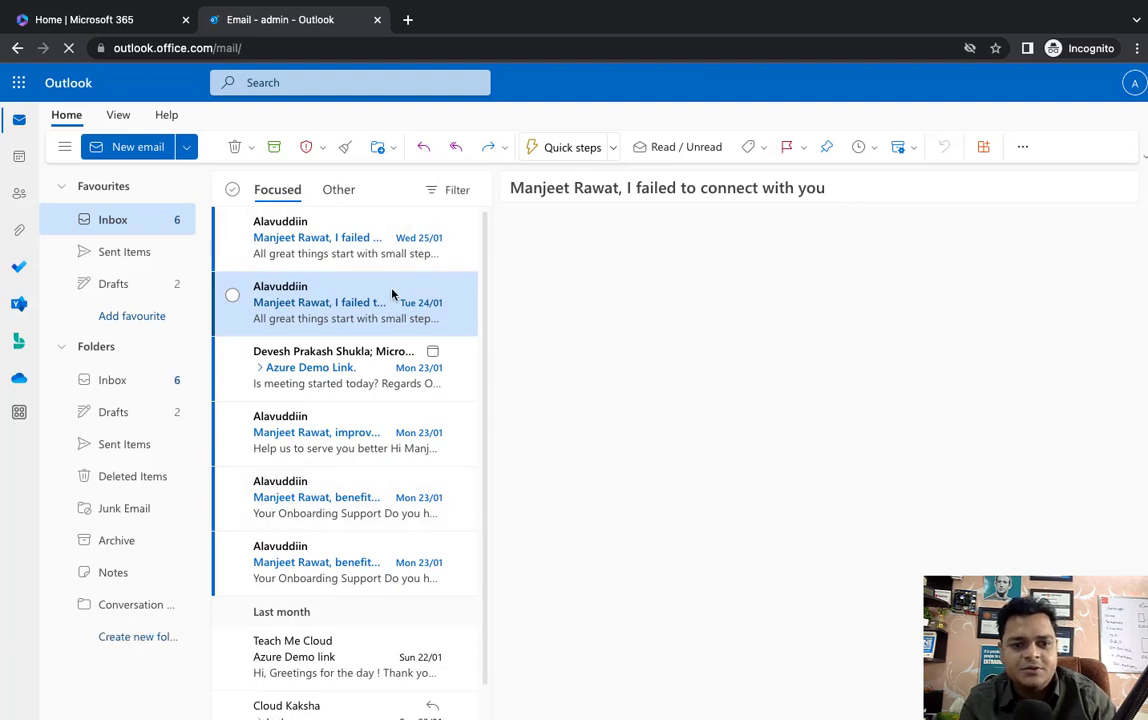
Step: Return to the Microsoft 365 home page and switch to the Azure AD topic list in OneNote
click(110, 20)
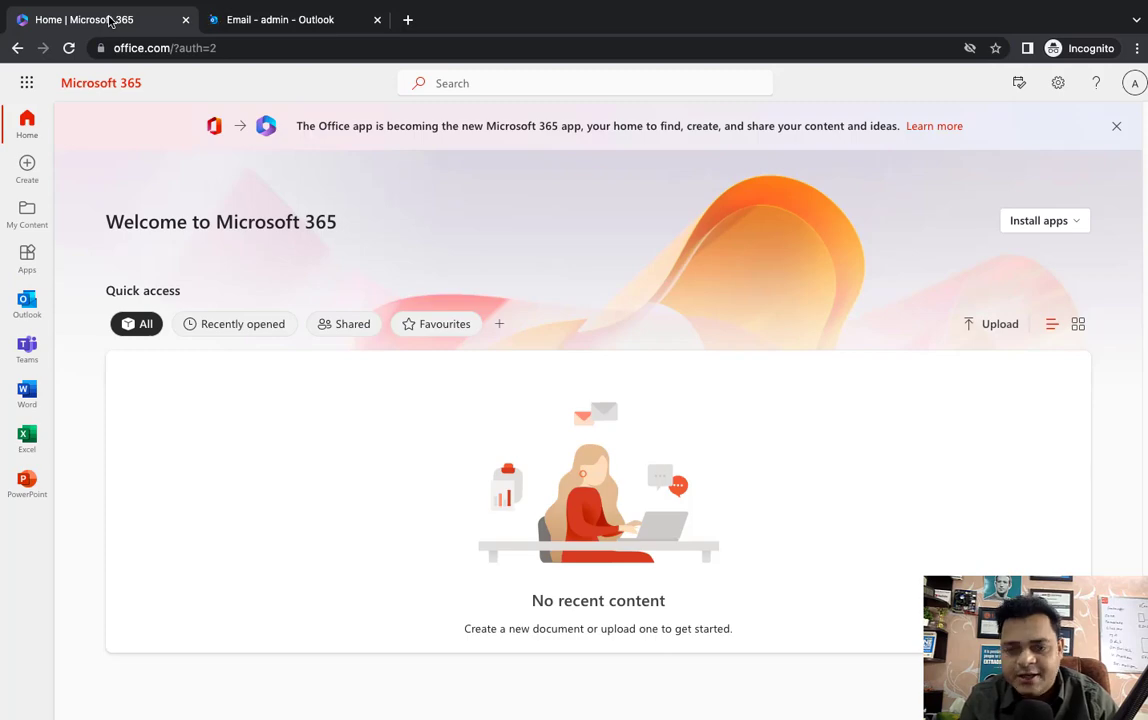
key(super+Tab)
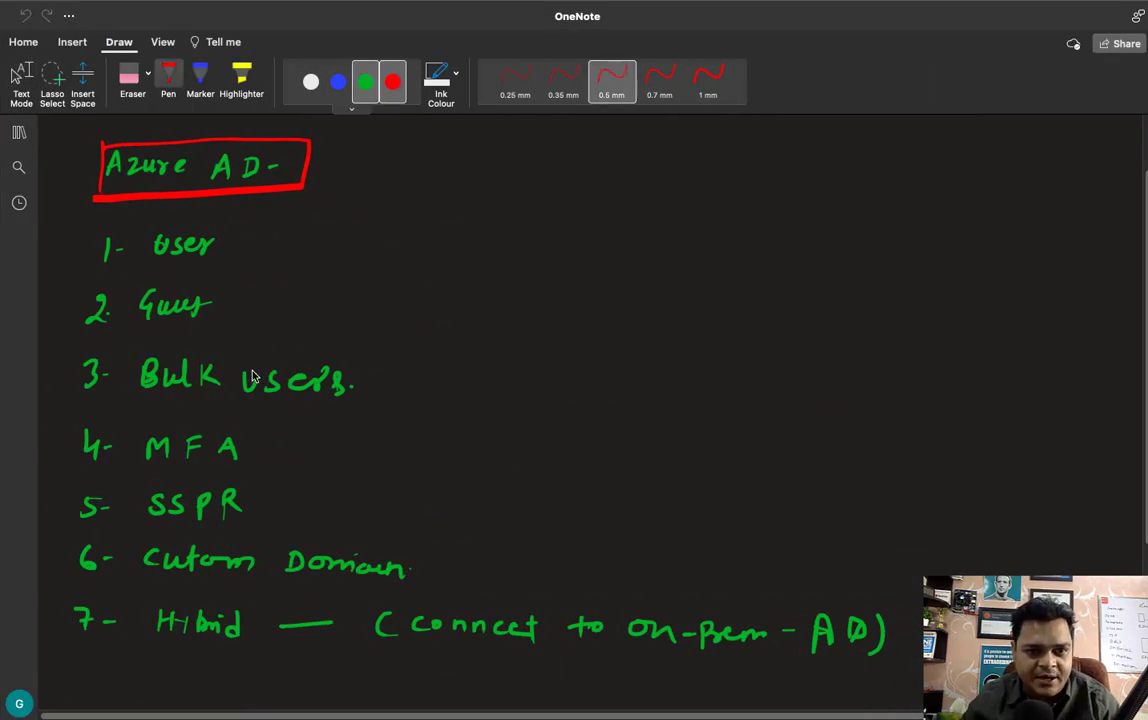
Step: Draw green check marks beside the MFA and SSPR items in the handwritten Azure AD topic list
click(365, 81)
mouse_move(247, 448)
mouse_down()
mouse_move(253, 458)
mouse_move(296, 436)
mouse_up()
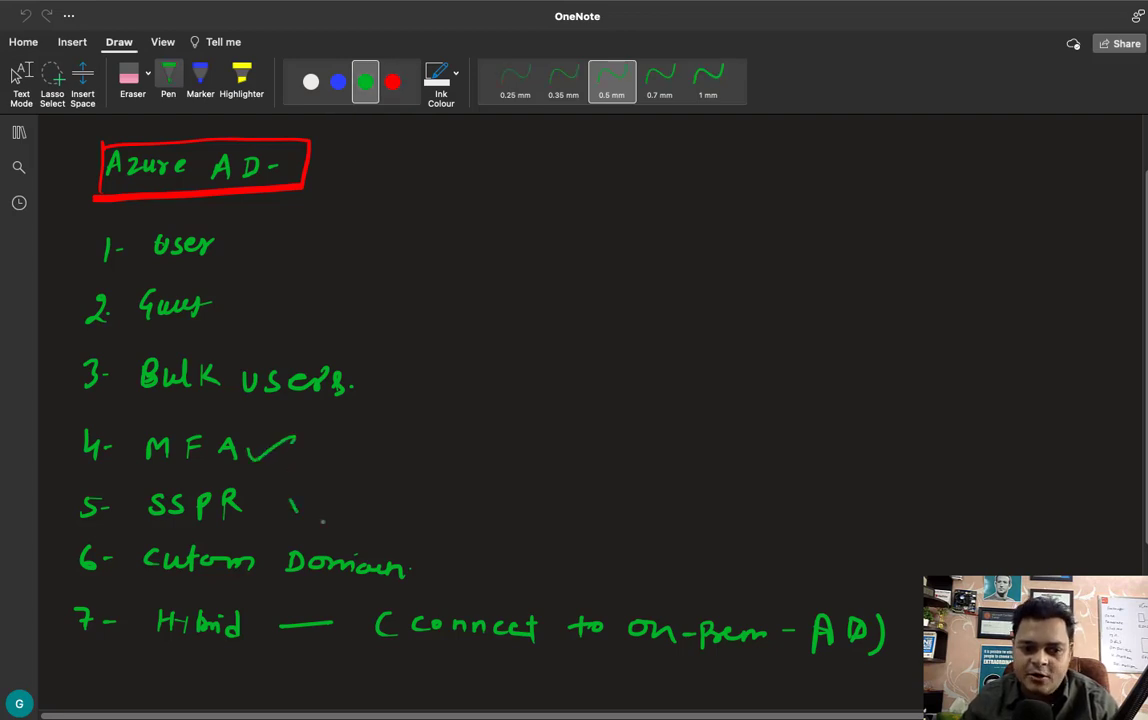
drag(322, 520, 368, 485)
scroll(1019, 500, down, 5)
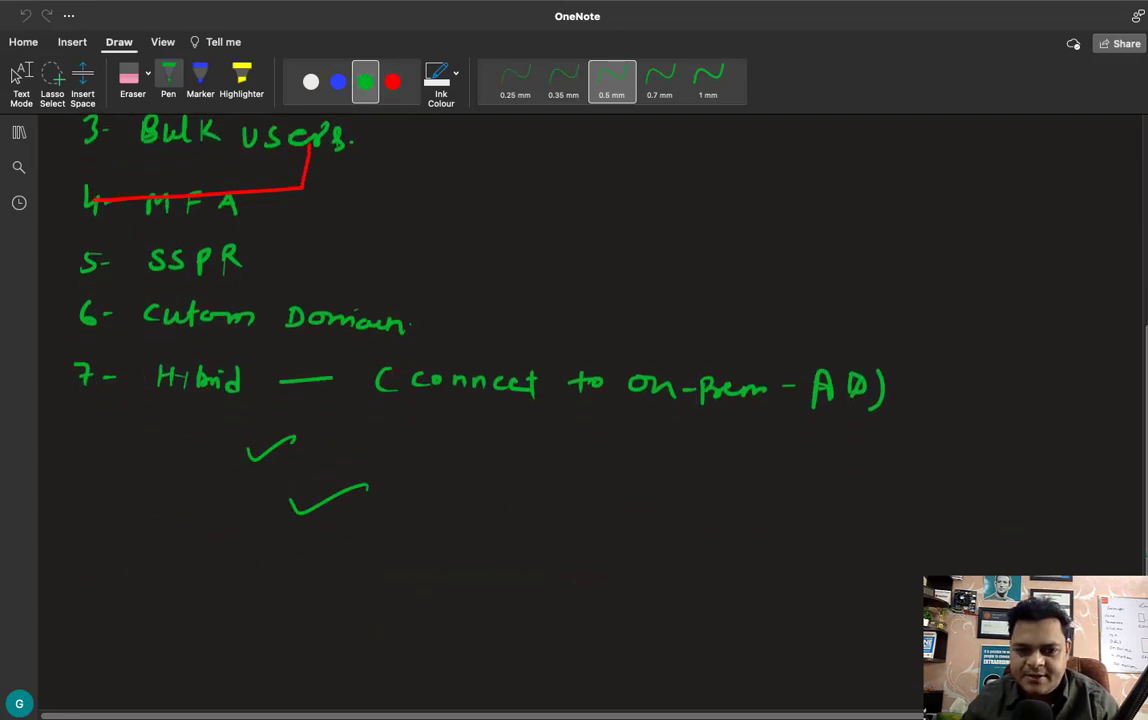
key(Escape)
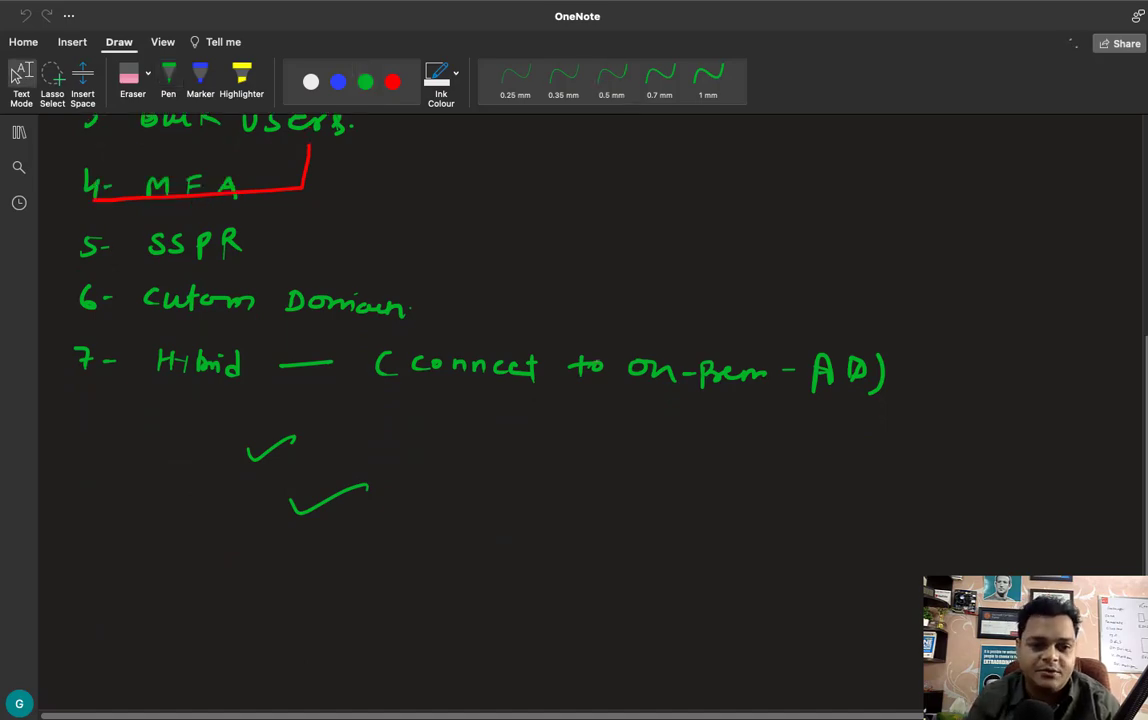
scroll(597, 362, up, 4)
scroll(597, 362, up, 4)
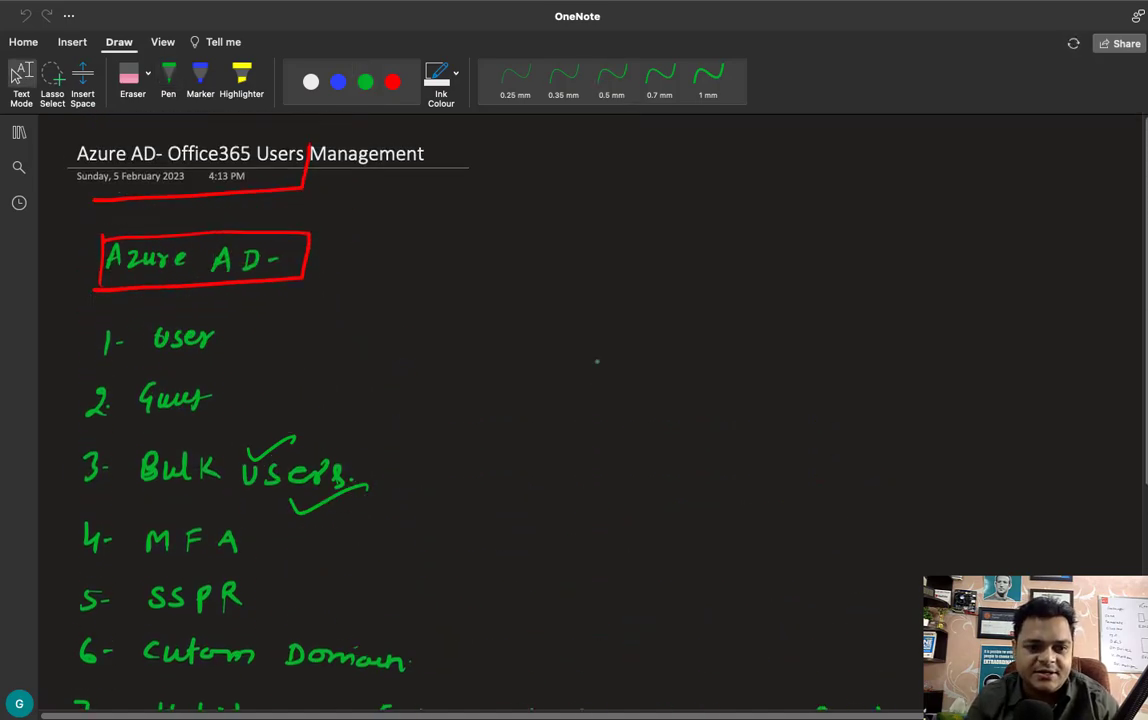
Step: Switch to the Microsoft Entra admin center in the browser, close the empty new tab and open the list of all users
key(ctrl+Left)
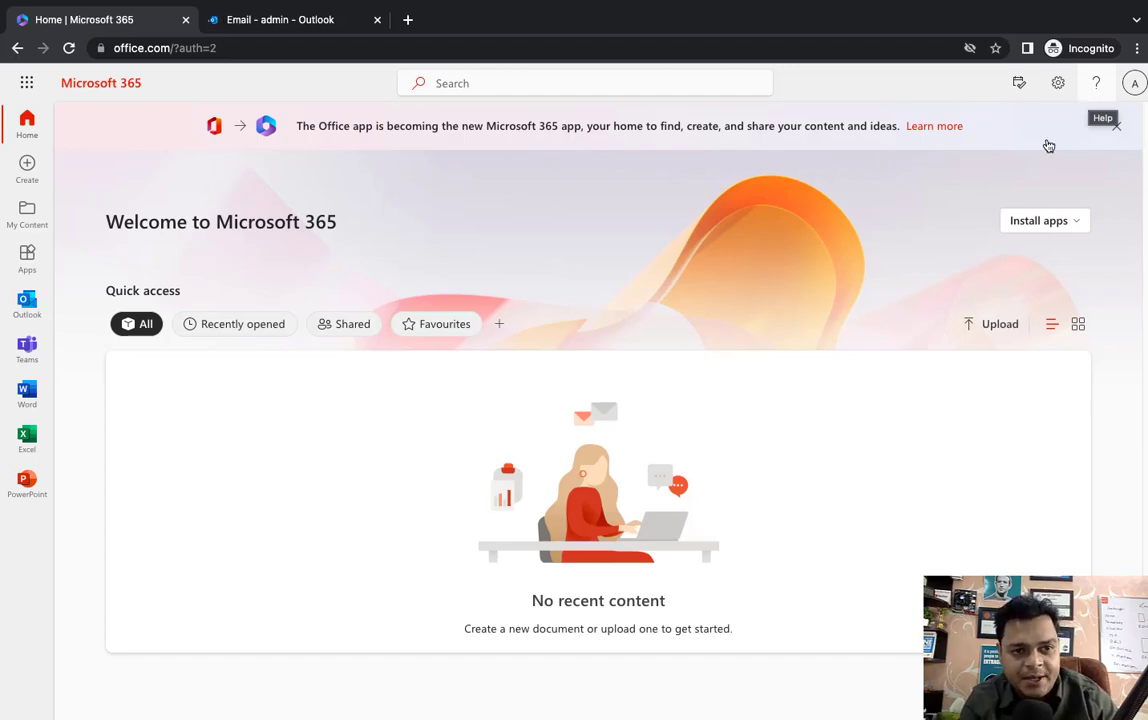
key(ctrl+Left)
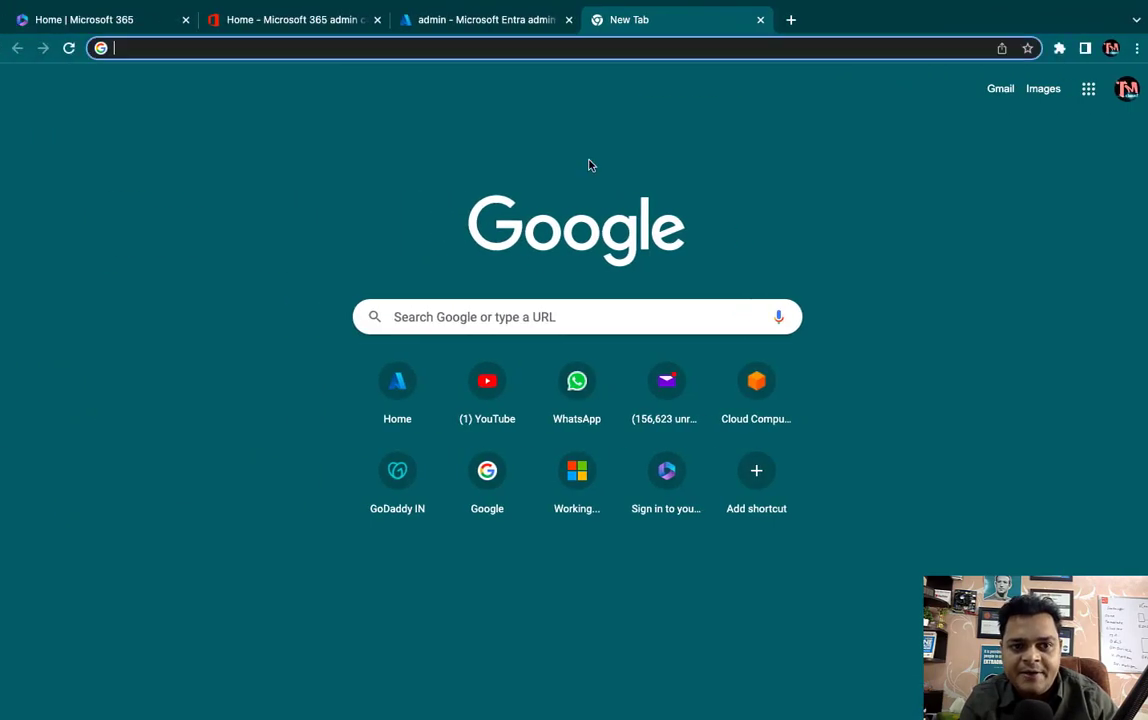
click(762, 19)
click(762, 19)
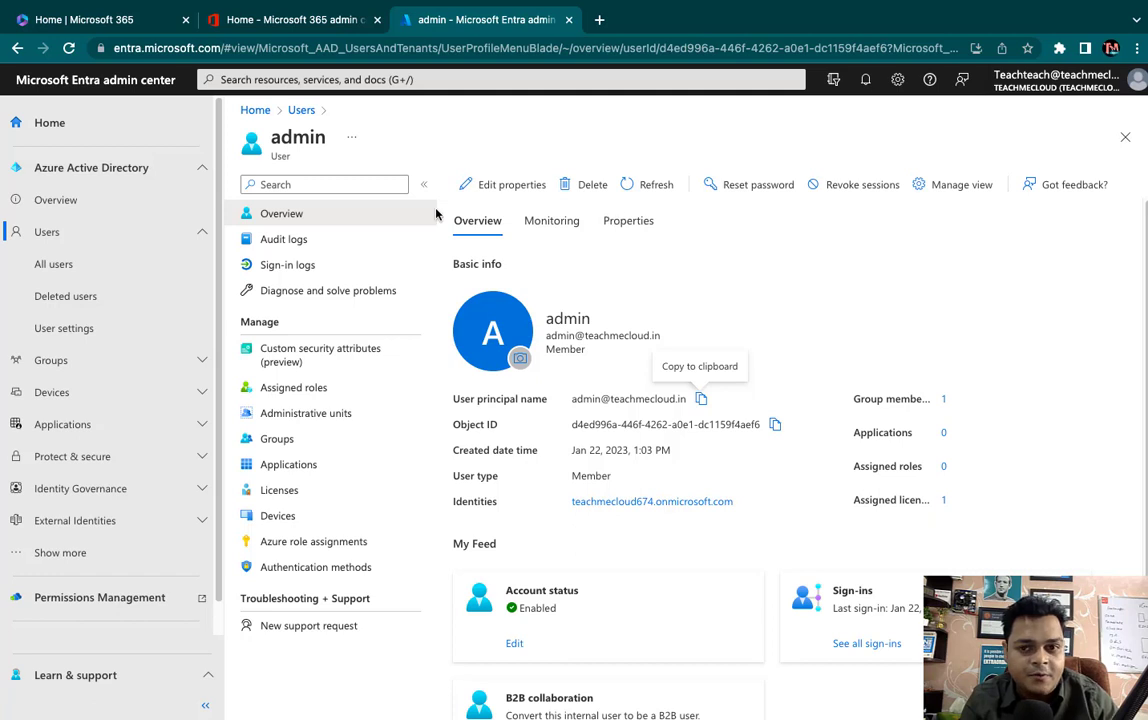
click(54, 236)
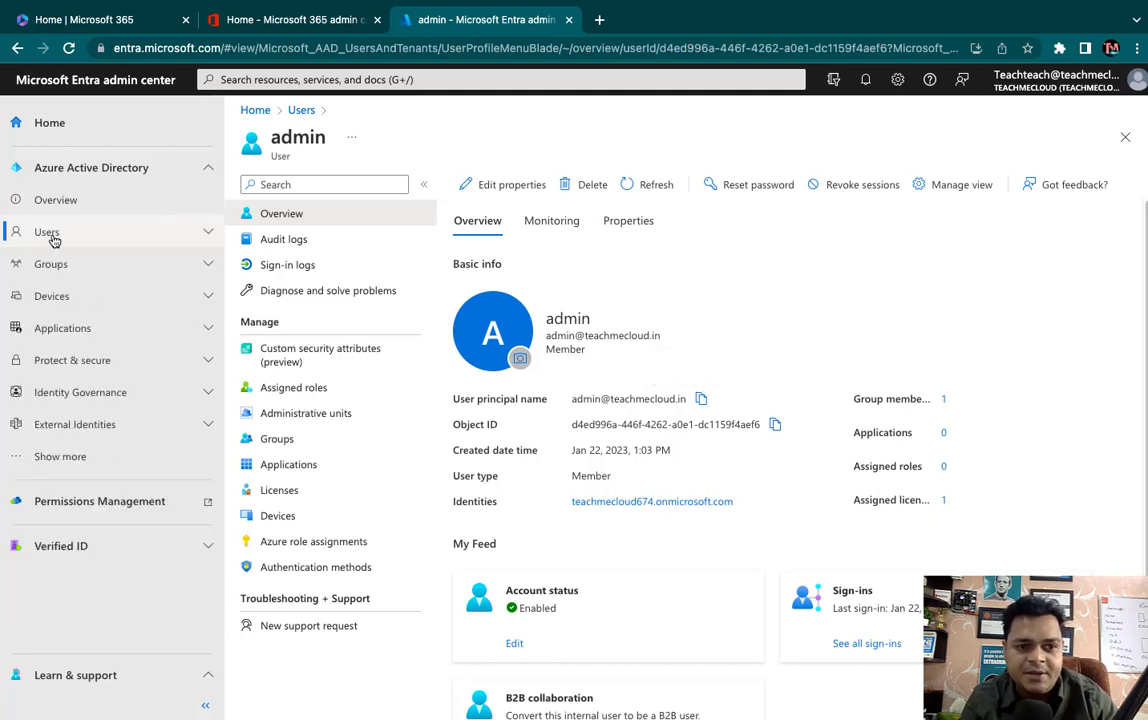
click(54, 236)
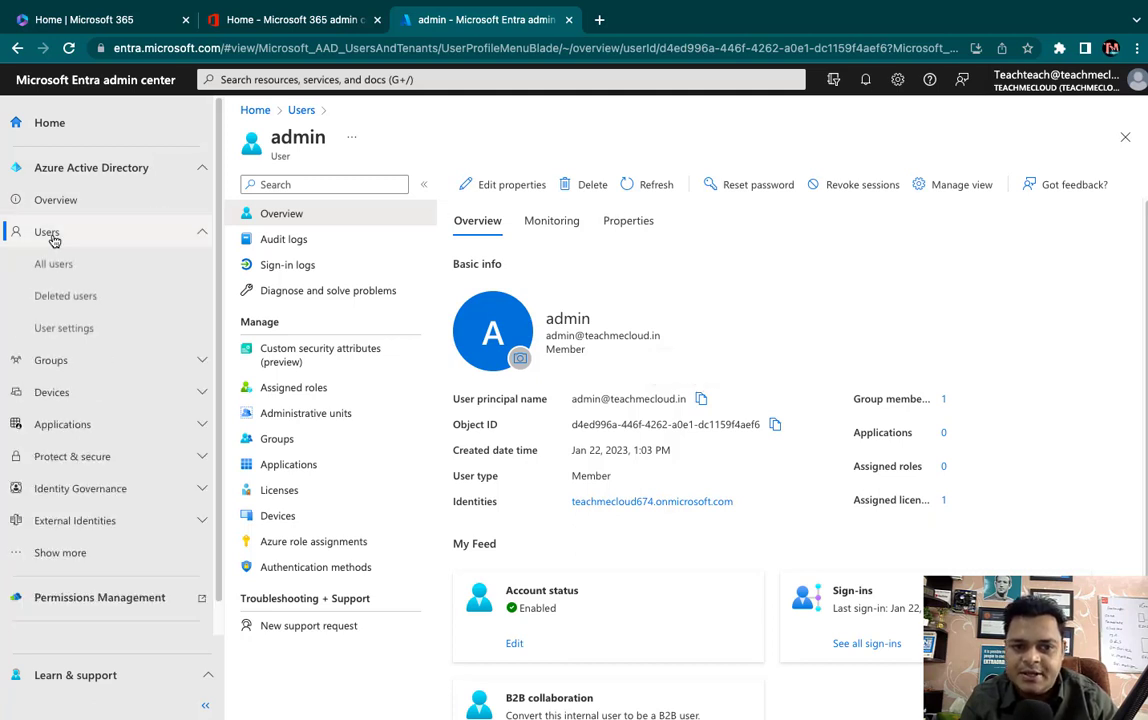
click(57, 272)
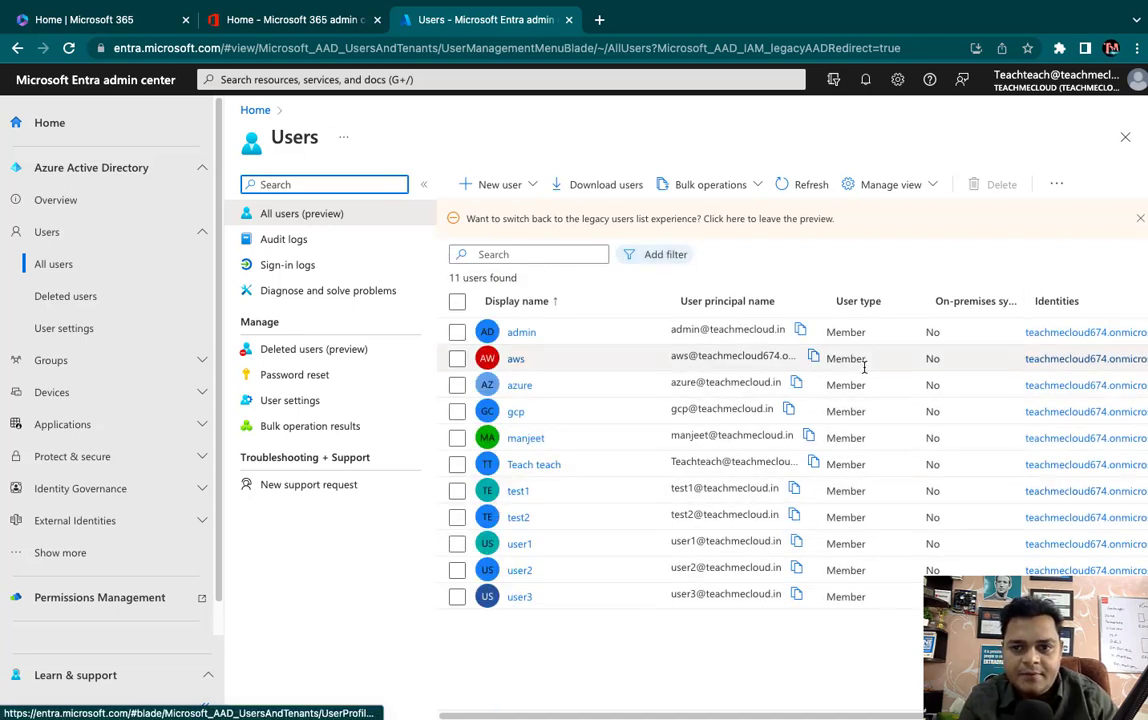
Step: Open the Per-user MFA page with the signed-in teachmecloud work account, skipping the Security Defaults setup for now
click(1057, 186)
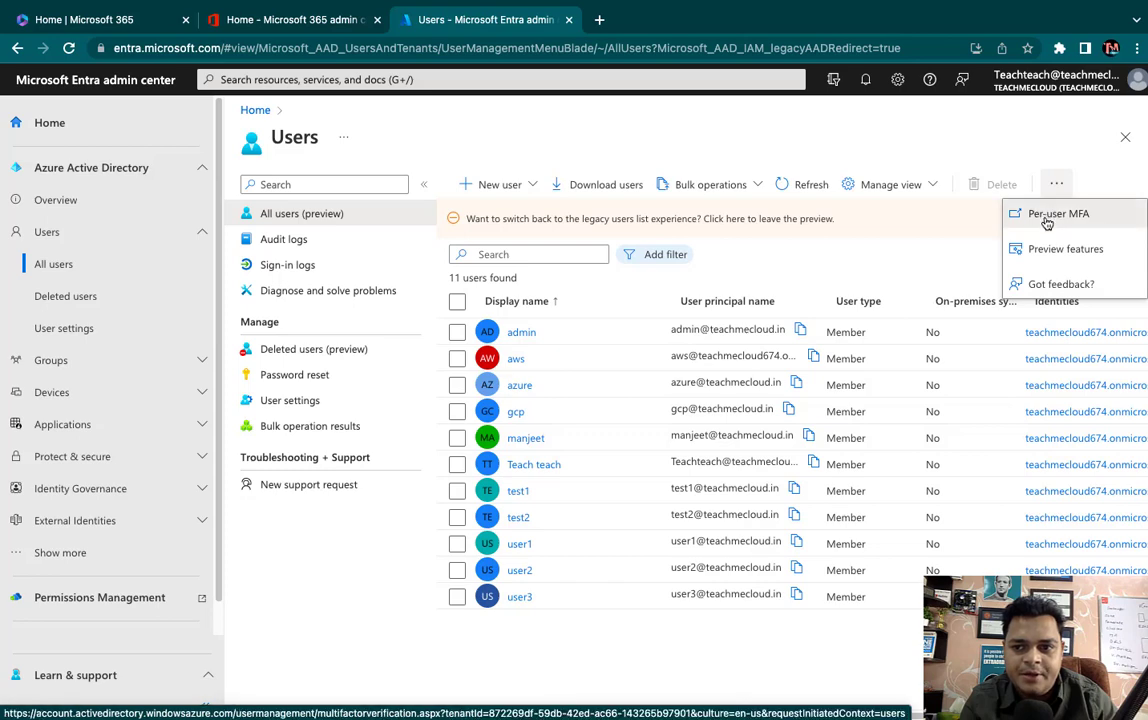
click(1052, 215)
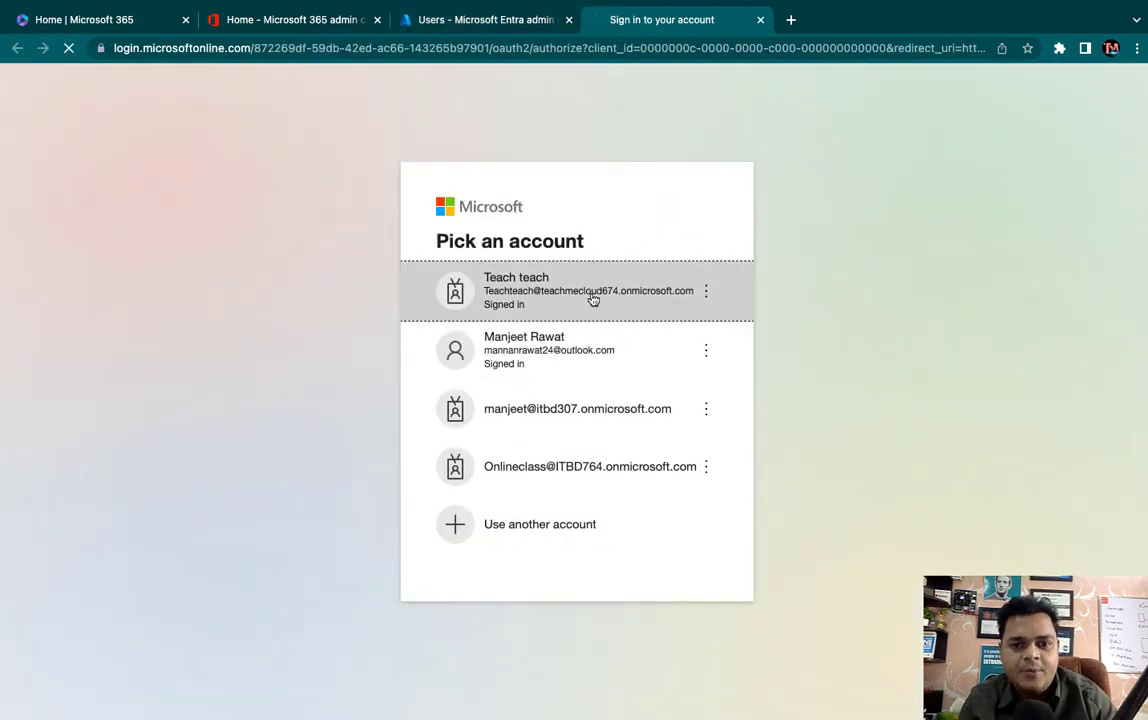
click(594, 297)
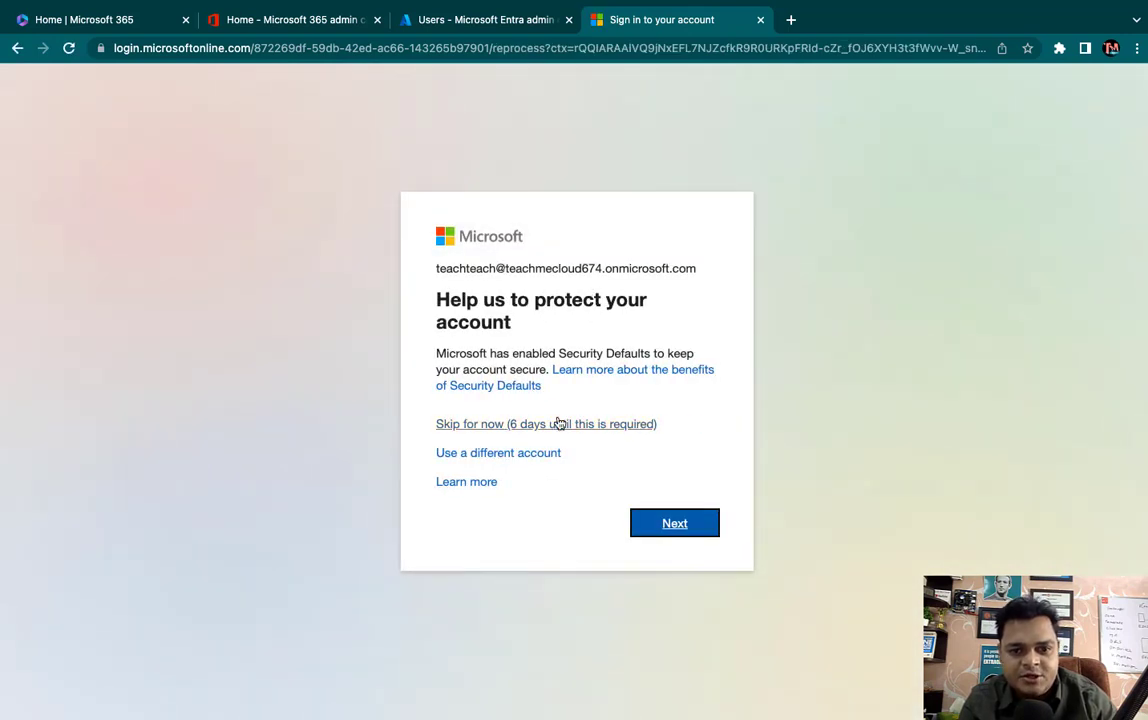
click(561, 424)
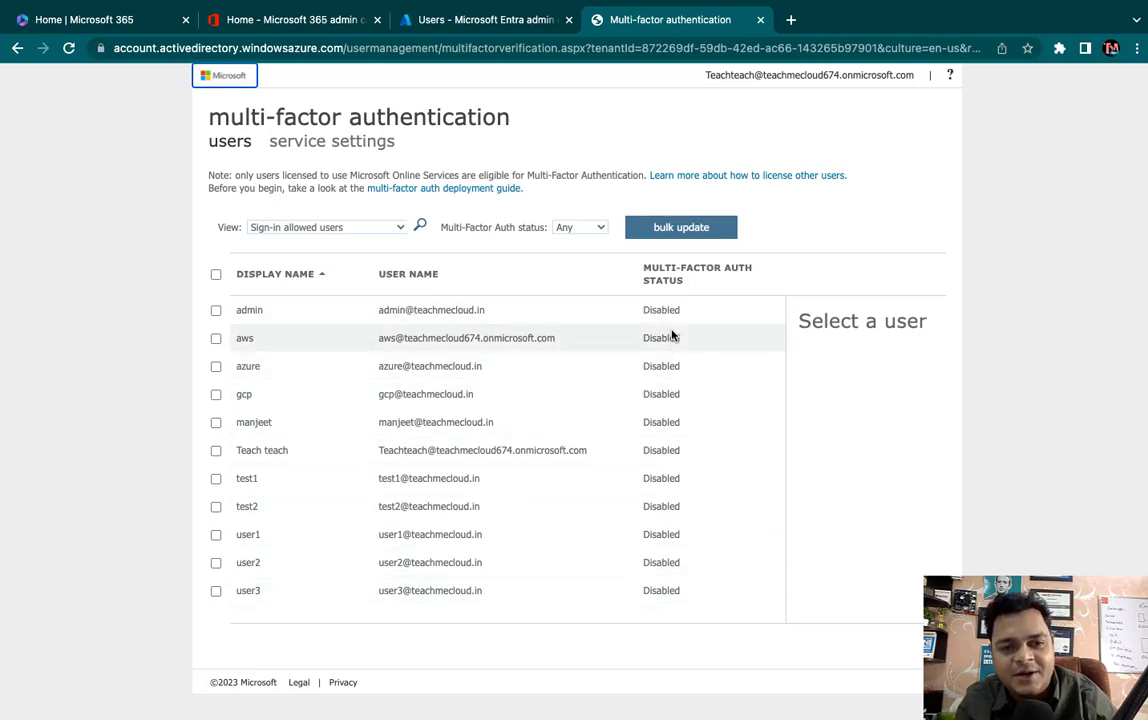
Step: Enable multi-factor authentication for the admin user and dismiss the confirmation
click(216, 311)
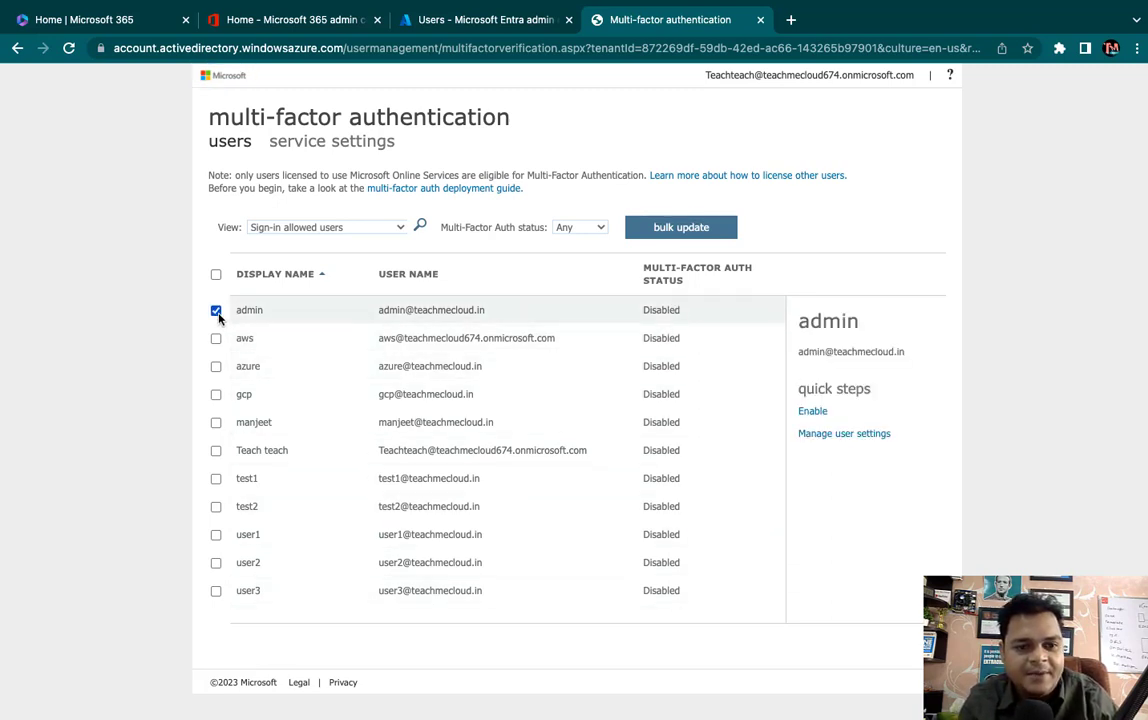
click(813, 413)
click(658, 477)
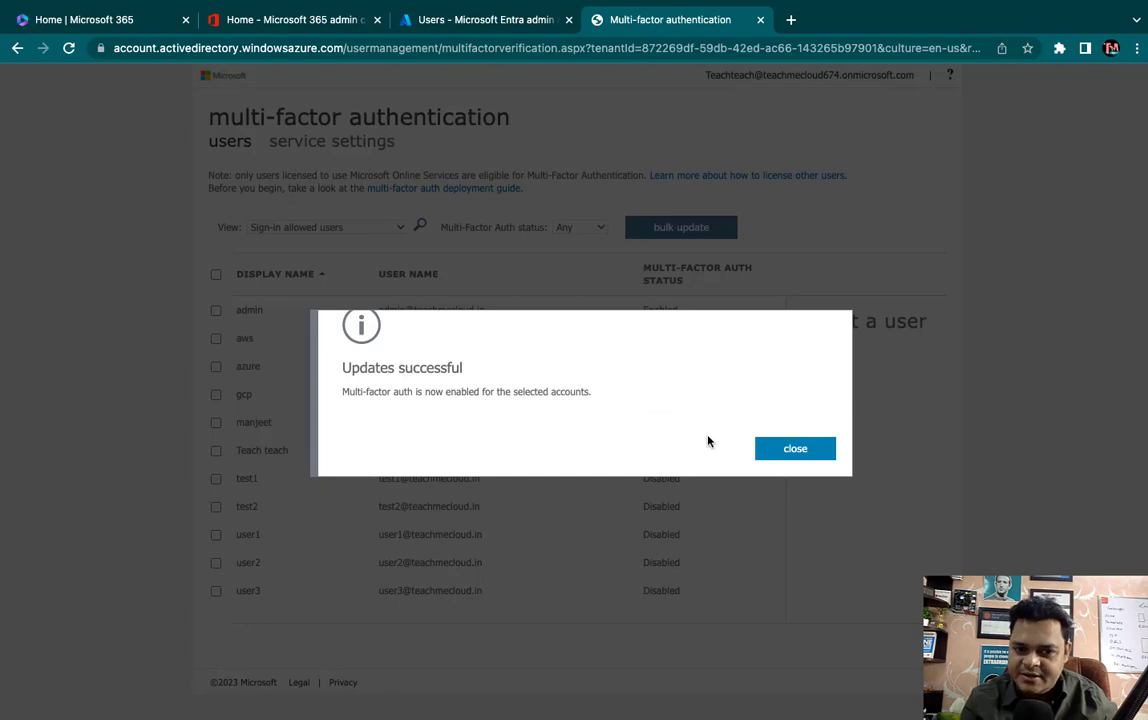
click(830, 450)
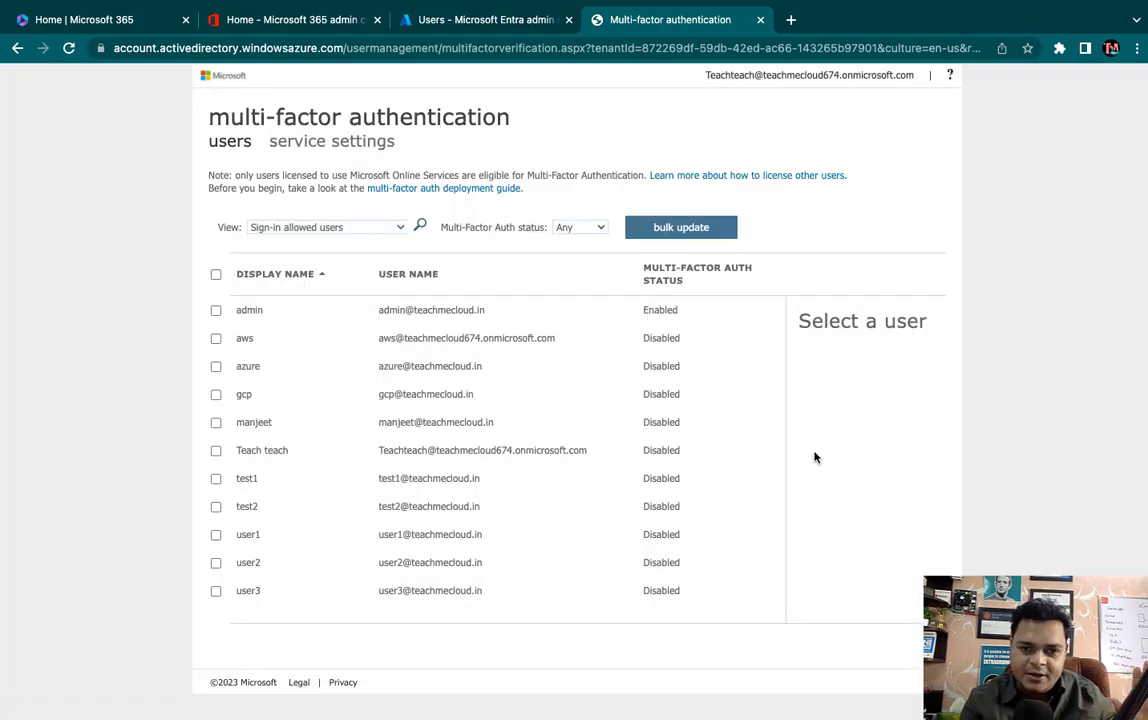
Step: Switch to the incognito Microsoft 365 window, close the Outlook mailbox and sign the admin user out
key(ctrl+Right)
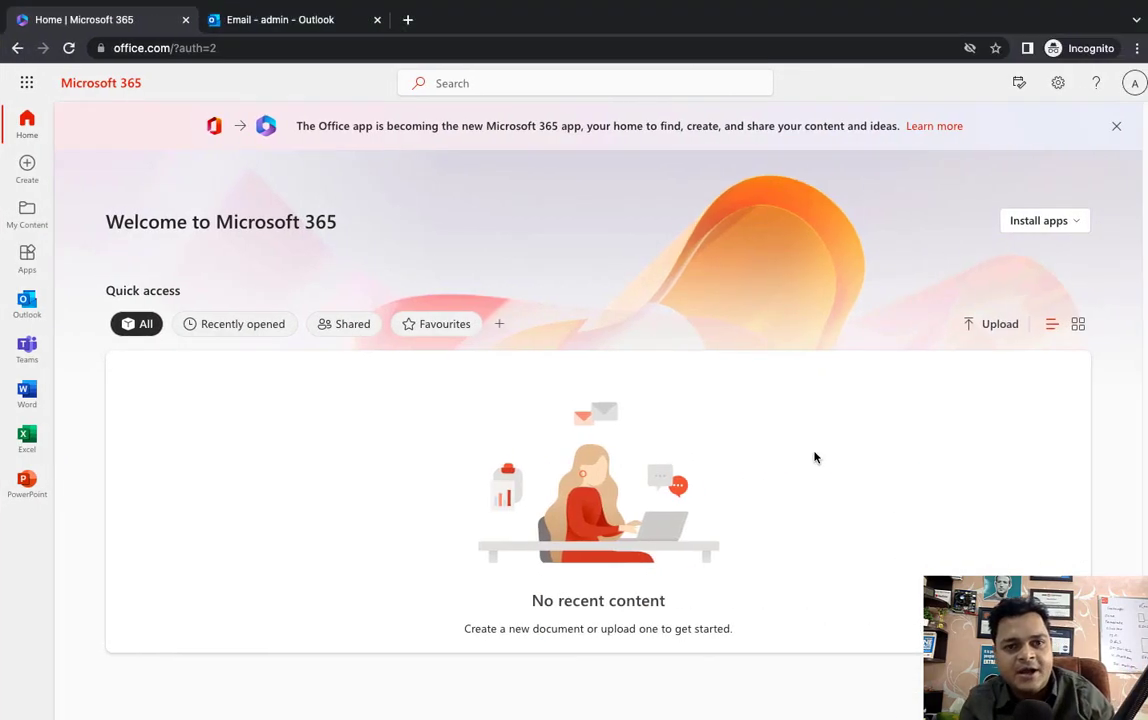
click(377, 20)
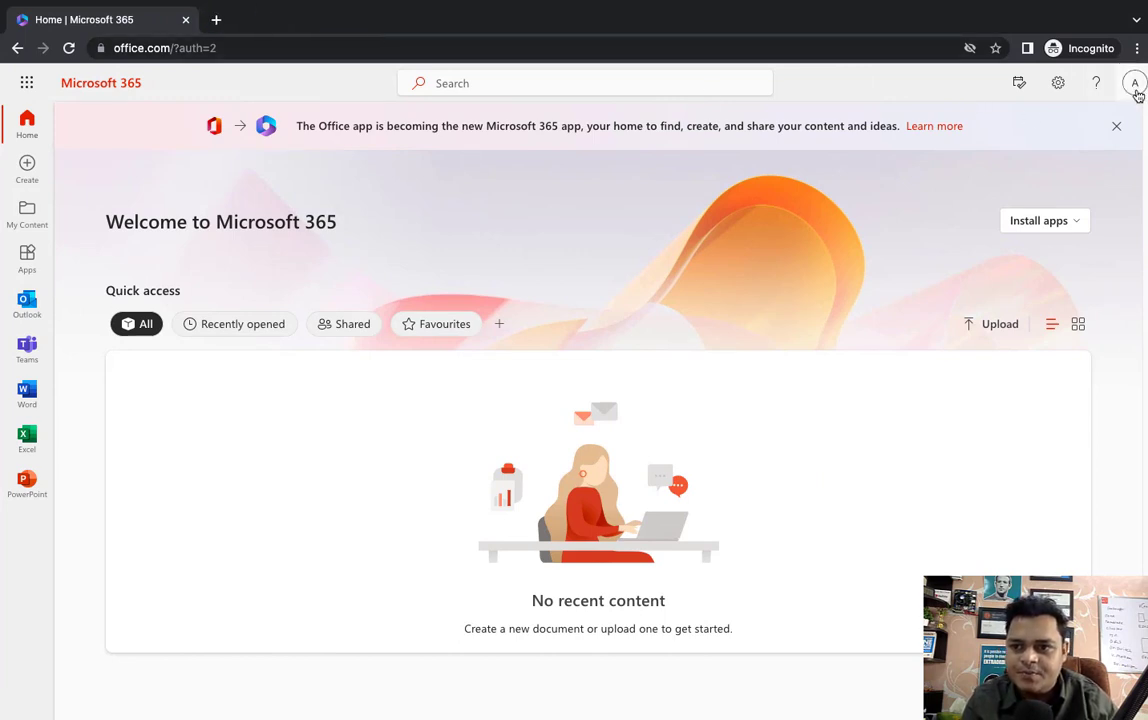
click(1136, 88)
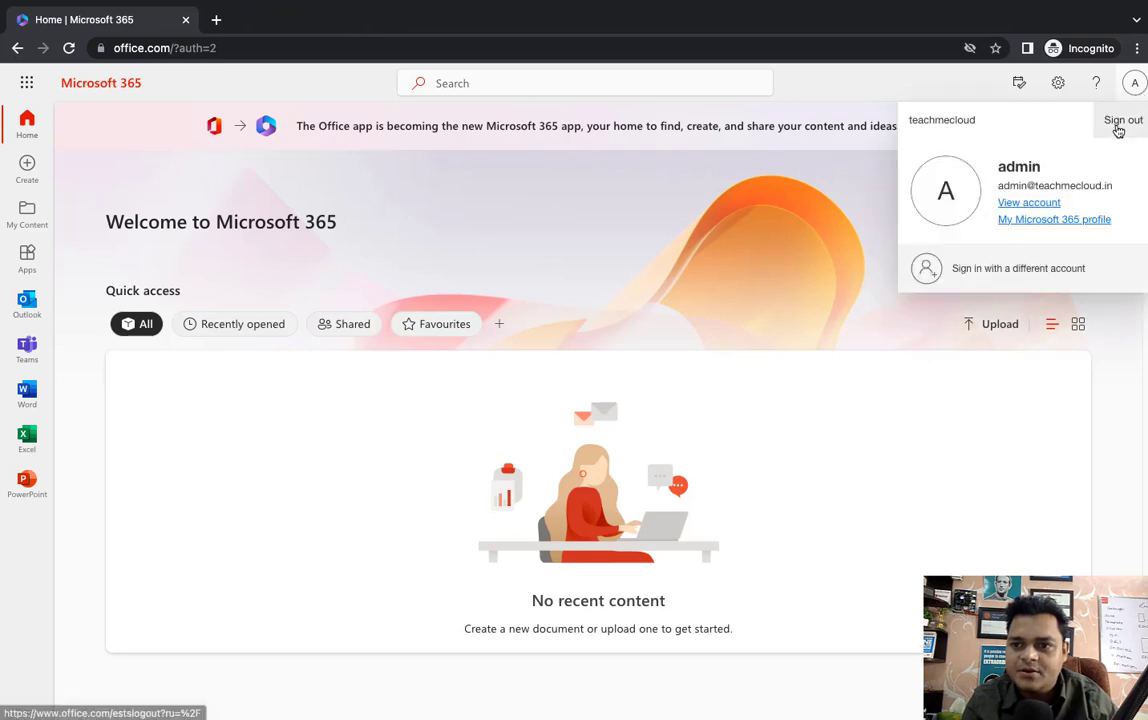
click(1120, 127)
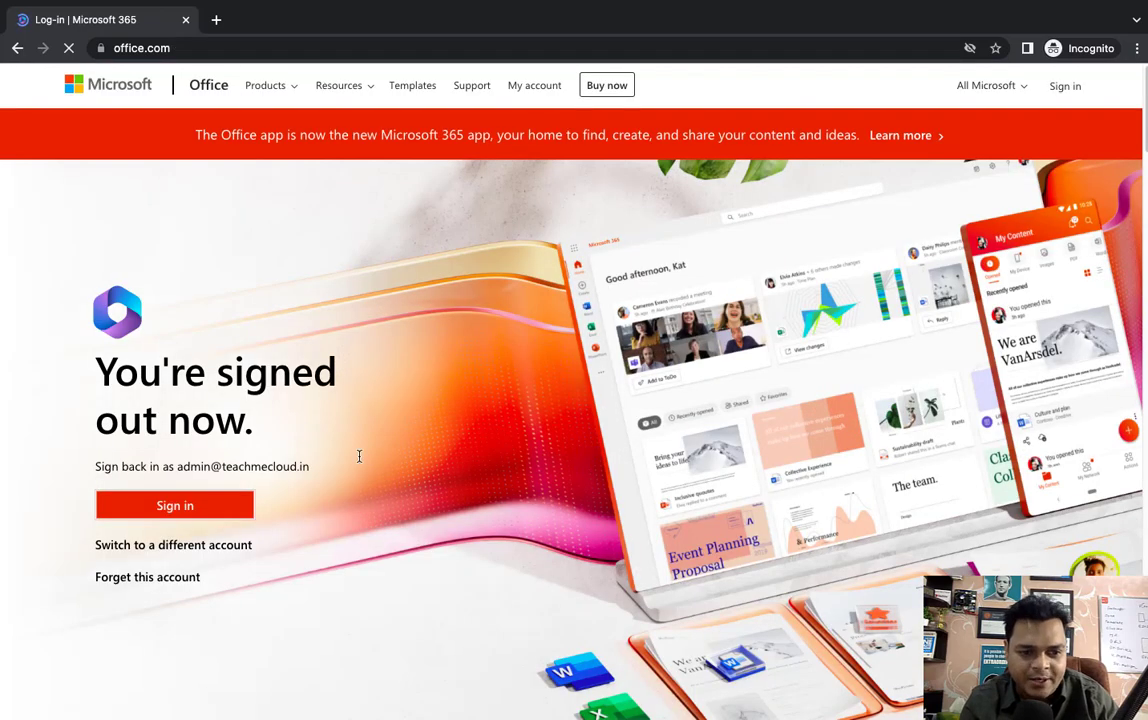
Step: Sign back in to Microsoft 365 as the admin user with the account password
click(184, 507)
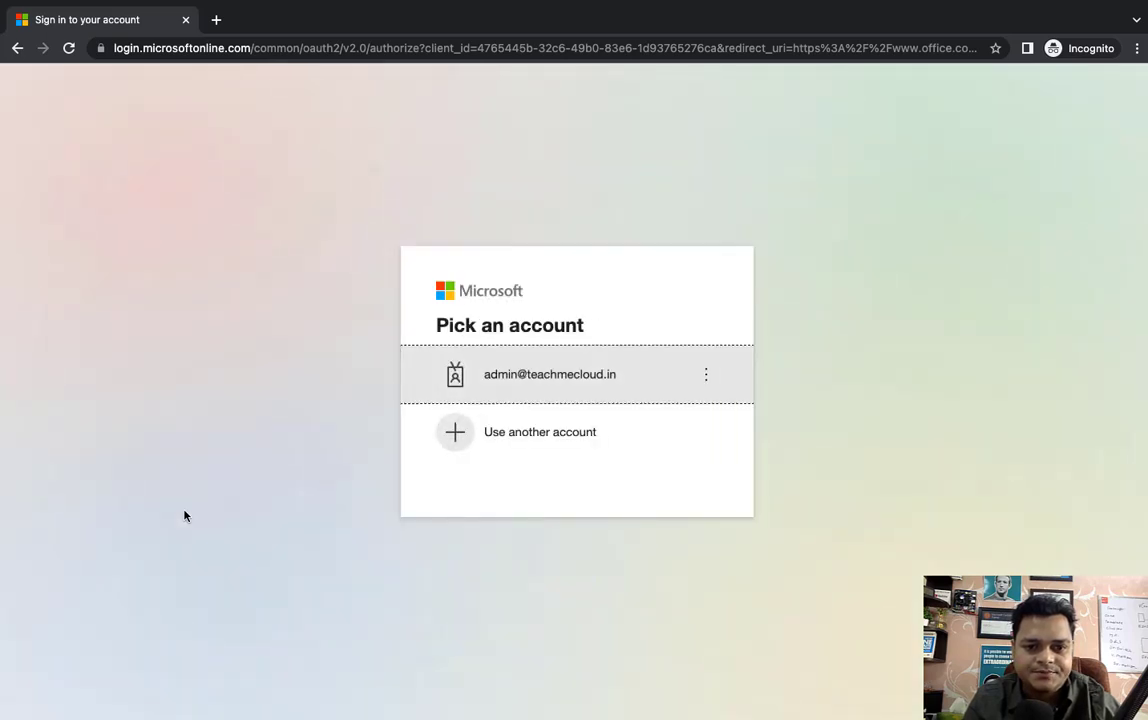
click(543, 370)
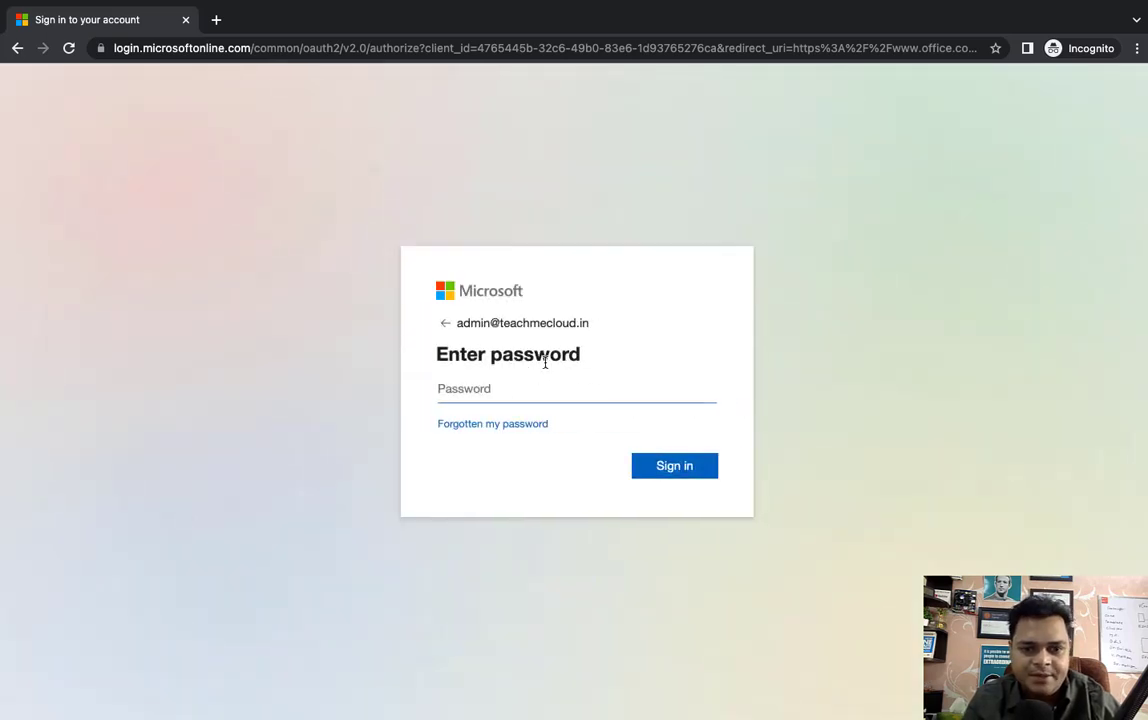
text(••••••••••)
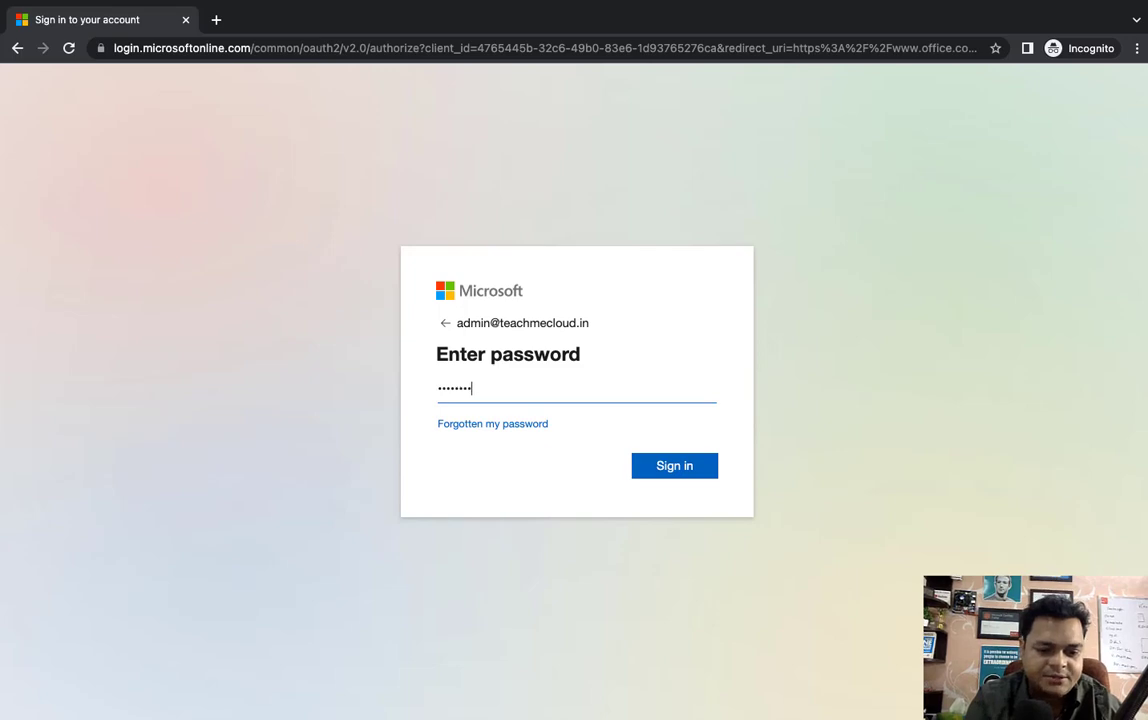
key(Return)
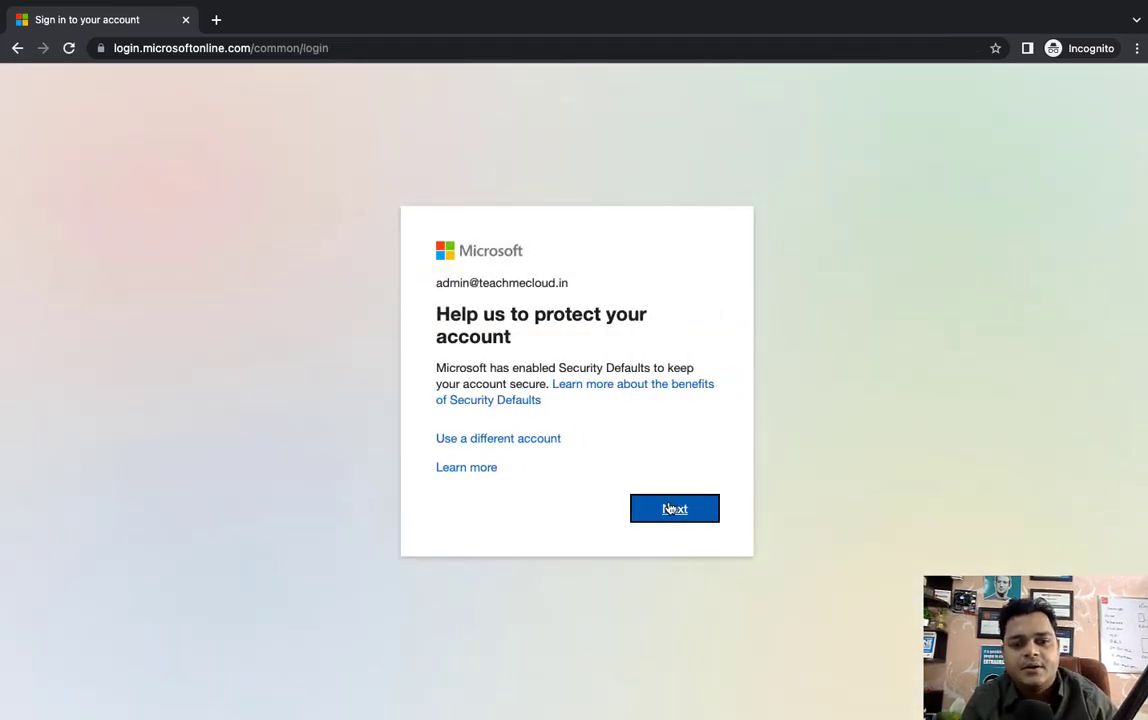
Step: Proceed with the required account protection setup and choose to use a different authenticator app
click(670, 509)
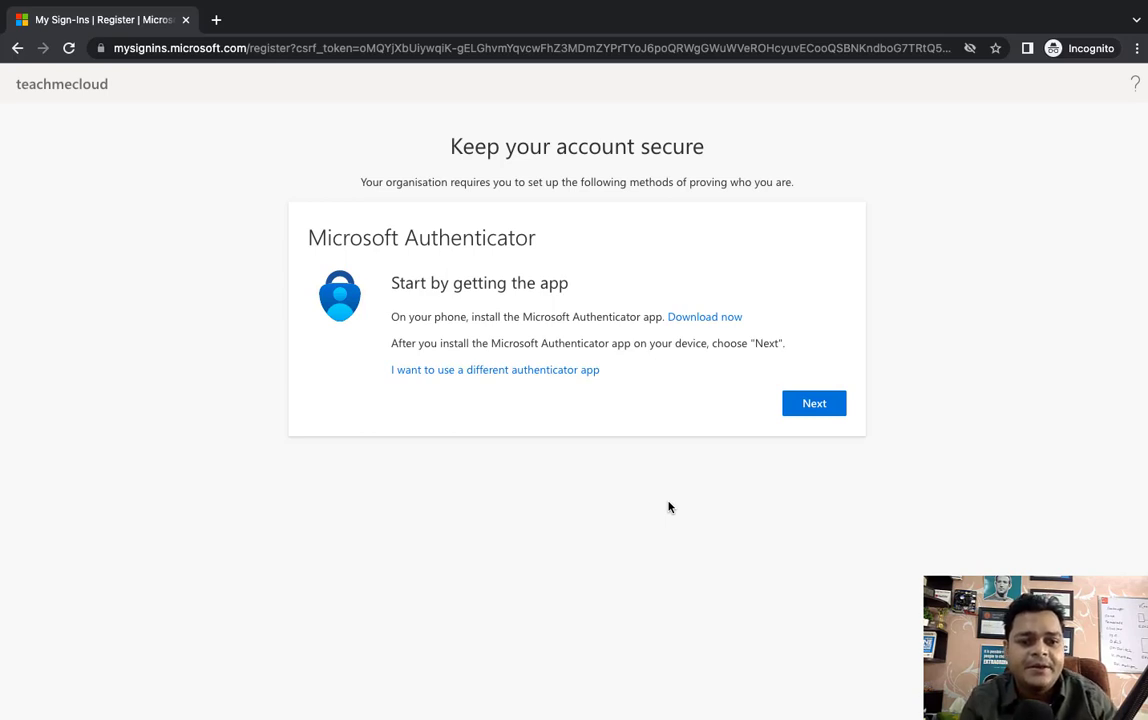
click(512, 372)
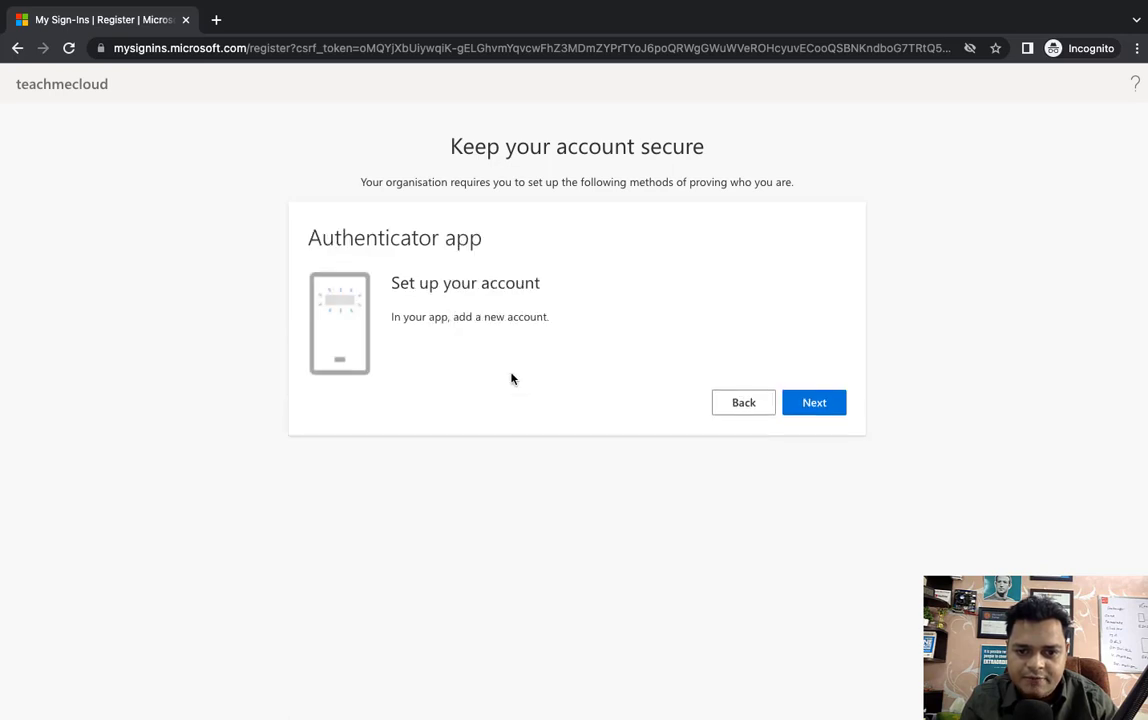